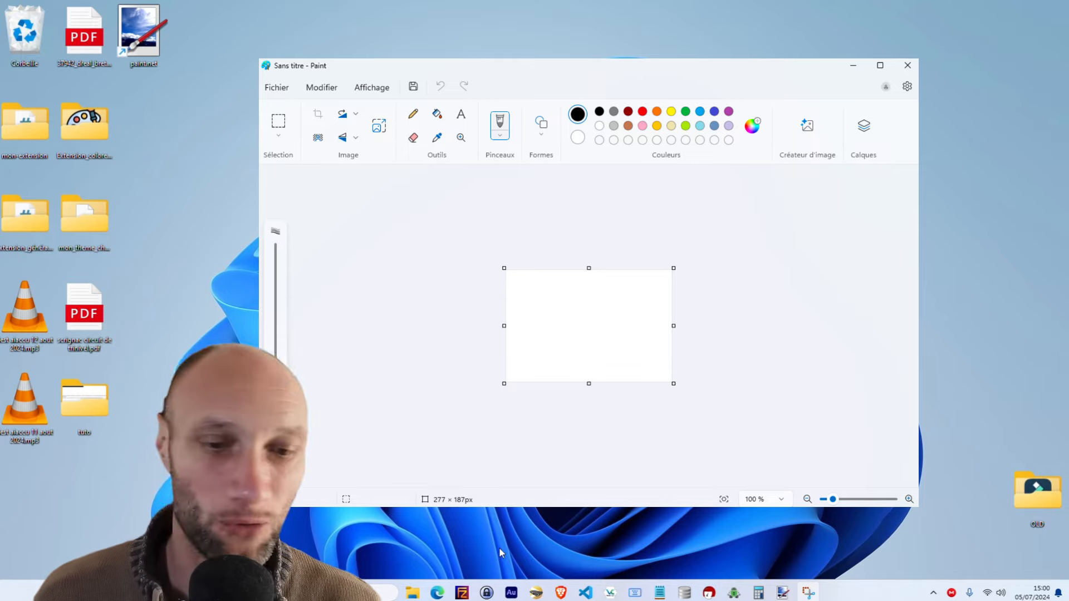
# Switch to the Brave browser and check the paint.net home page for French among the supported languages.
pyautogui.moveTo(560, 593)
pyautogui.click(609, 527)
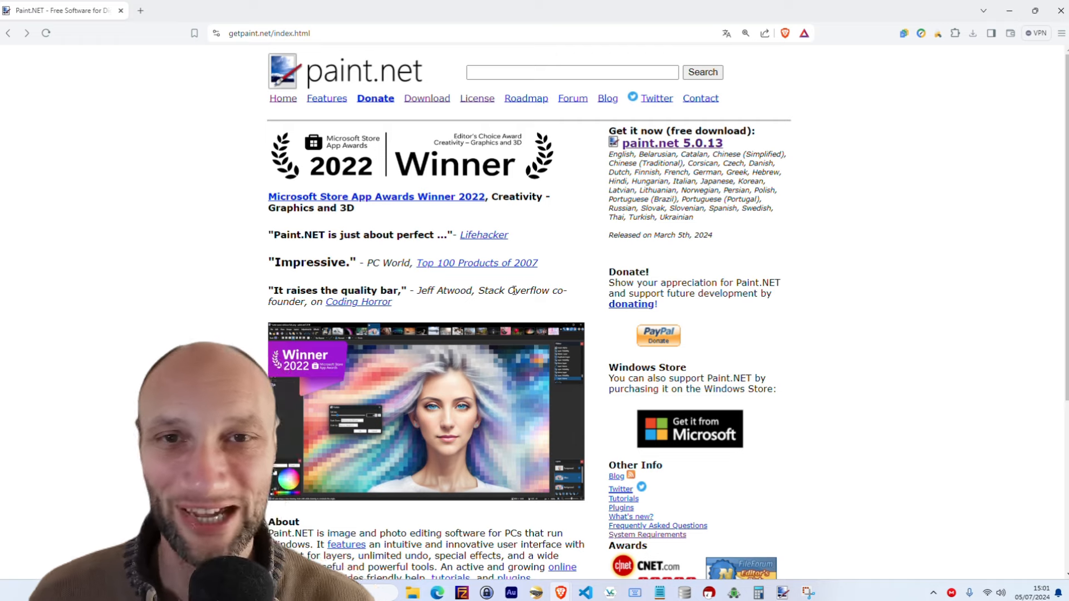
pyautogui.click(418, 115)
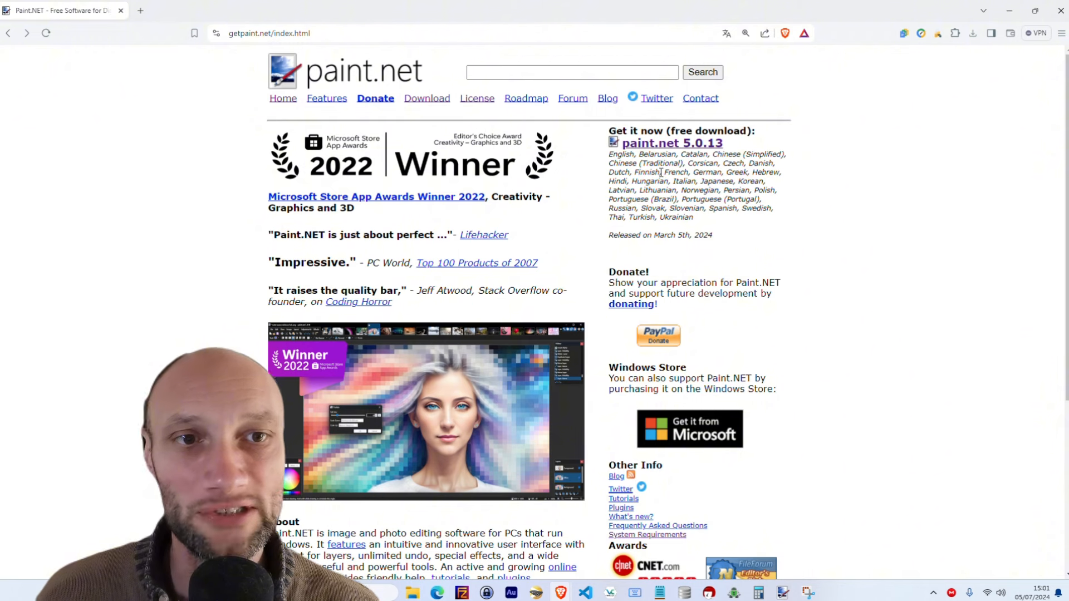
pyautogui.moveTo(662, 172); pyautogui.dragTo(692, 174)
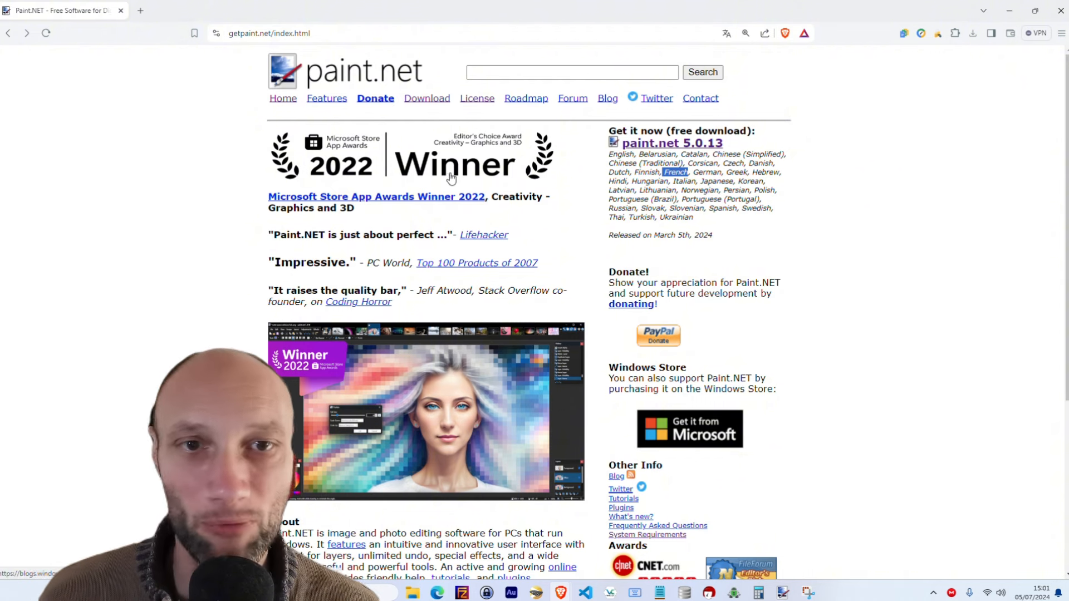
# Go to the paint.net download page and examine the system requirements and the available versions.
pyautogui.click(439, 101)
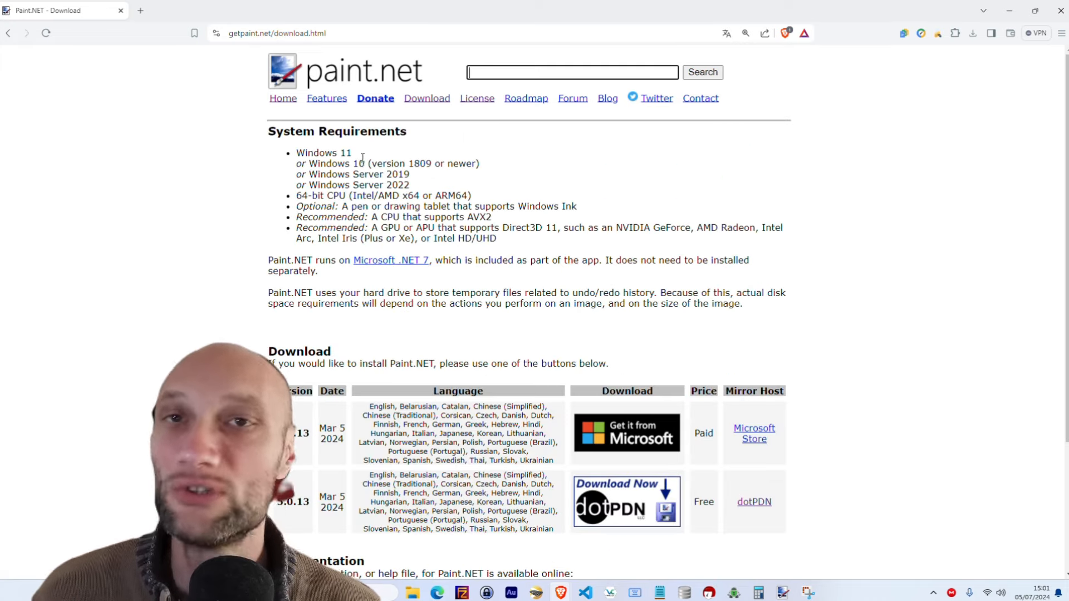
pyautogui.moveTo(361, 157); pyautogui.dragTo(392, 175)
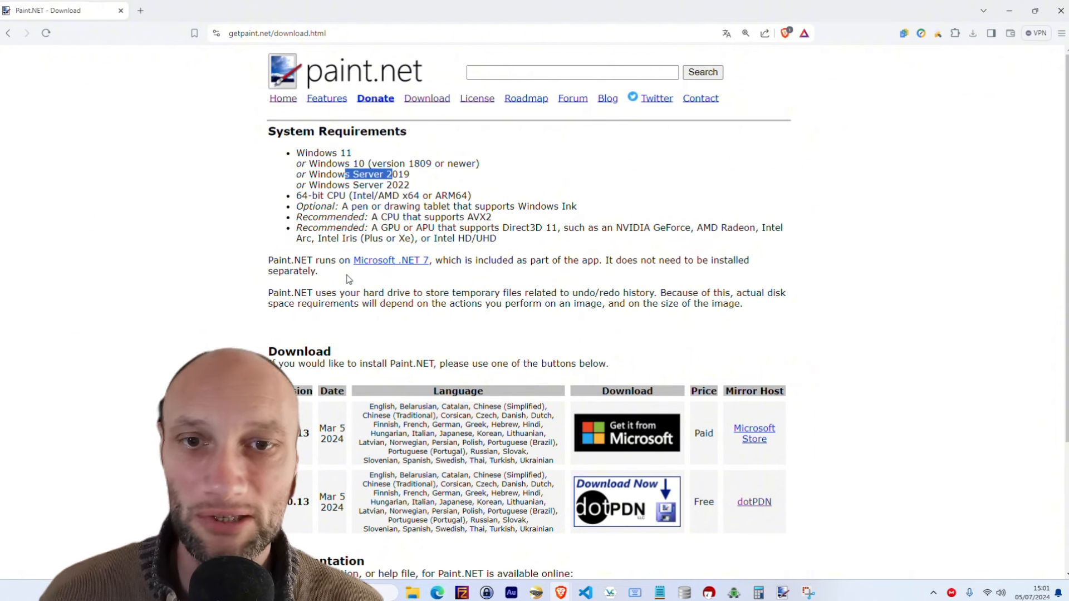
pyautogui.scroll(-3, 367, 319)
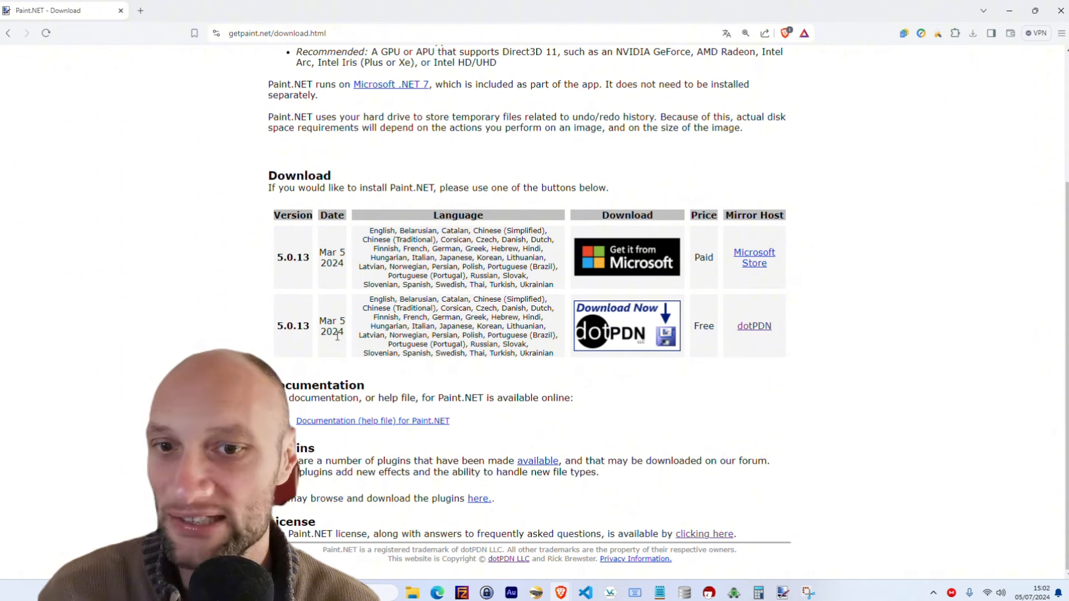
pyautogui.moveTo(297, 257); pyautogui.dragTo(308, 257)
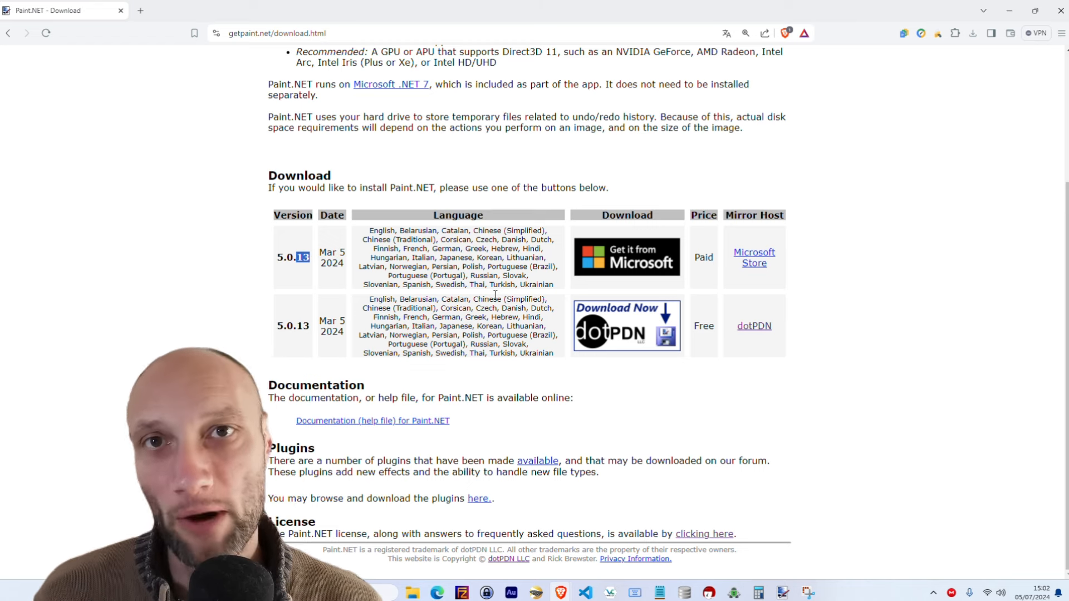
# Try to download the free paint.net 5.0.13 from the dotPDN mirror, cancel the save and minimize the browser.
pyautogui.click(636, 335)
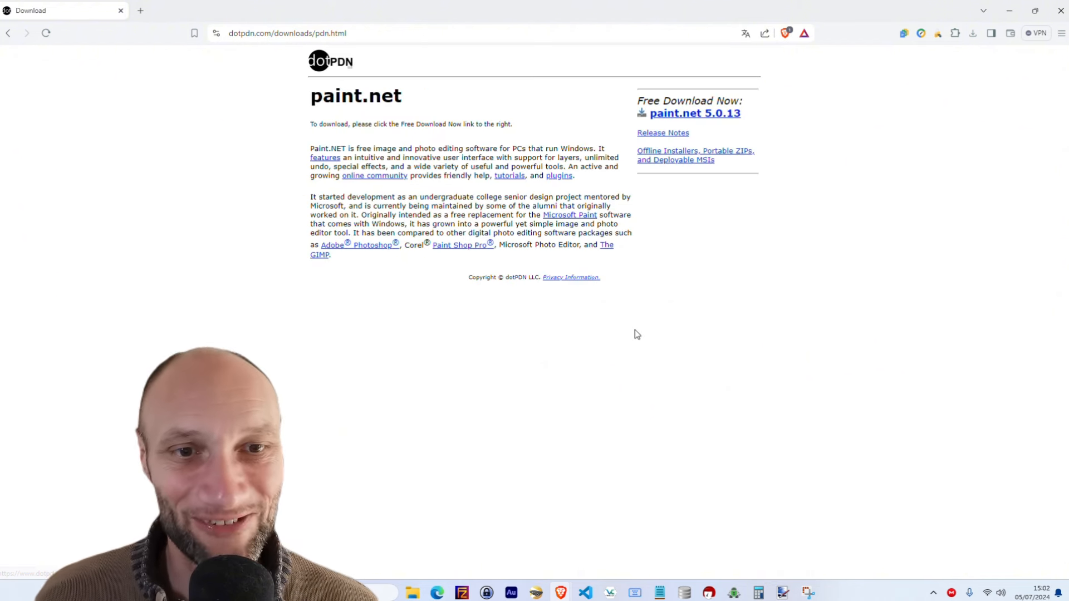
pyautogui.moveTo(332, 124); pyautogui.dragTo(434, 134)
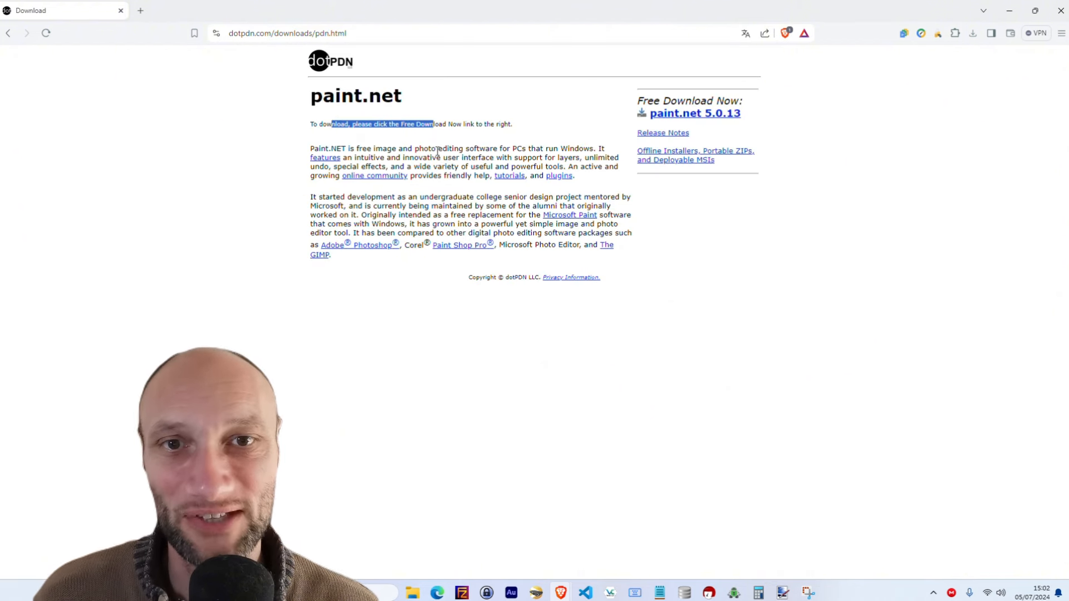
pyautogui.click(684, 117)
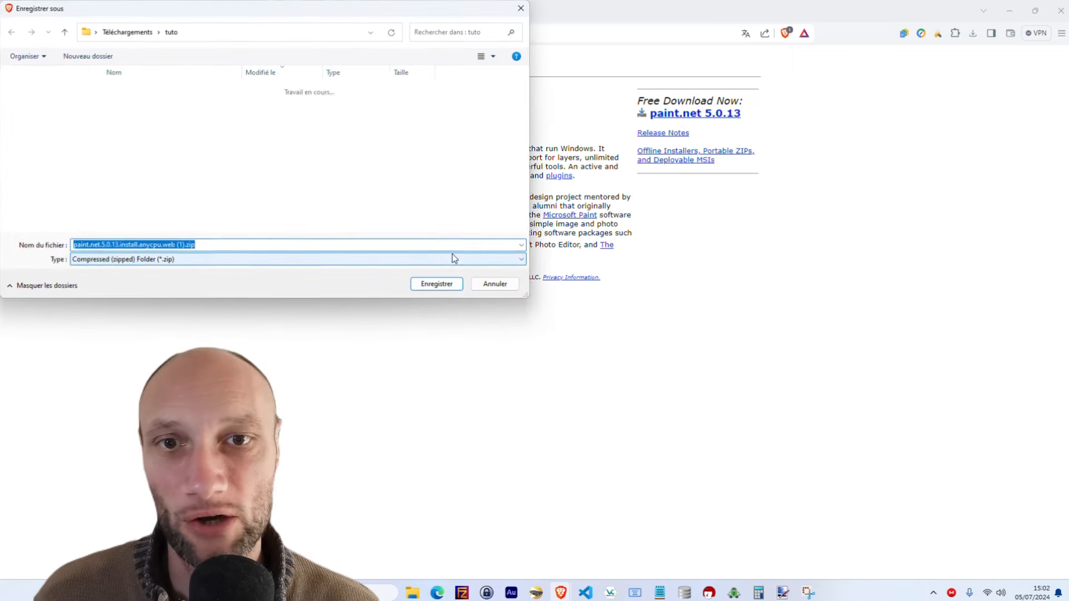
pyautogui.click(495, 284)
pyautogui.click(1017, 12)
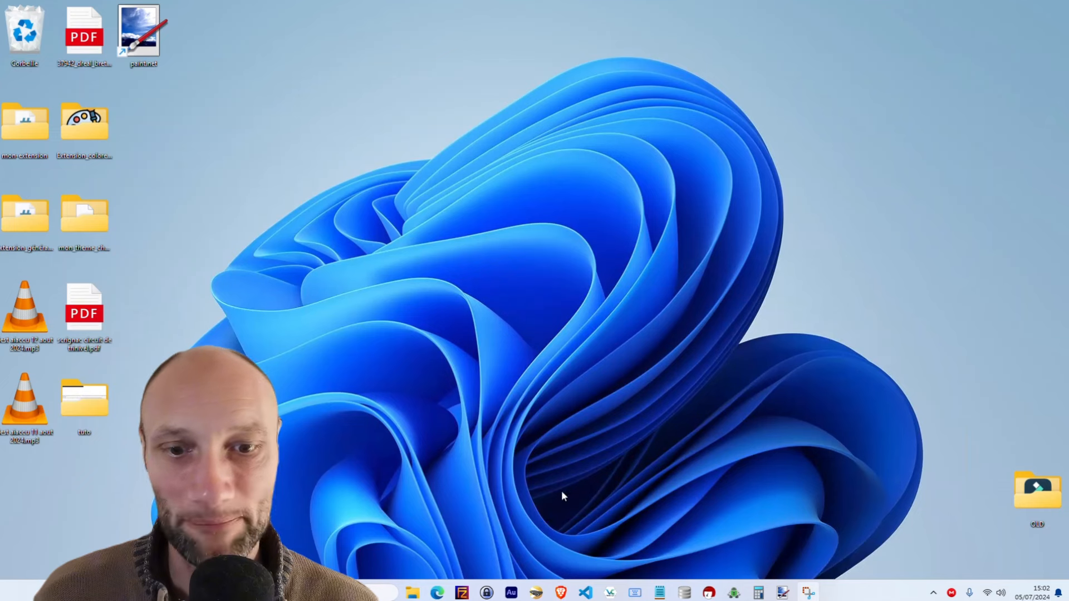
# Extract paint.net.5.0.13.install.anycpu.web.zip from the tuto downloads folder in File Explorer, keeping the proposed destination.
pyautogui.moveTo(413, 591)
pyautogui.click(417, 539)
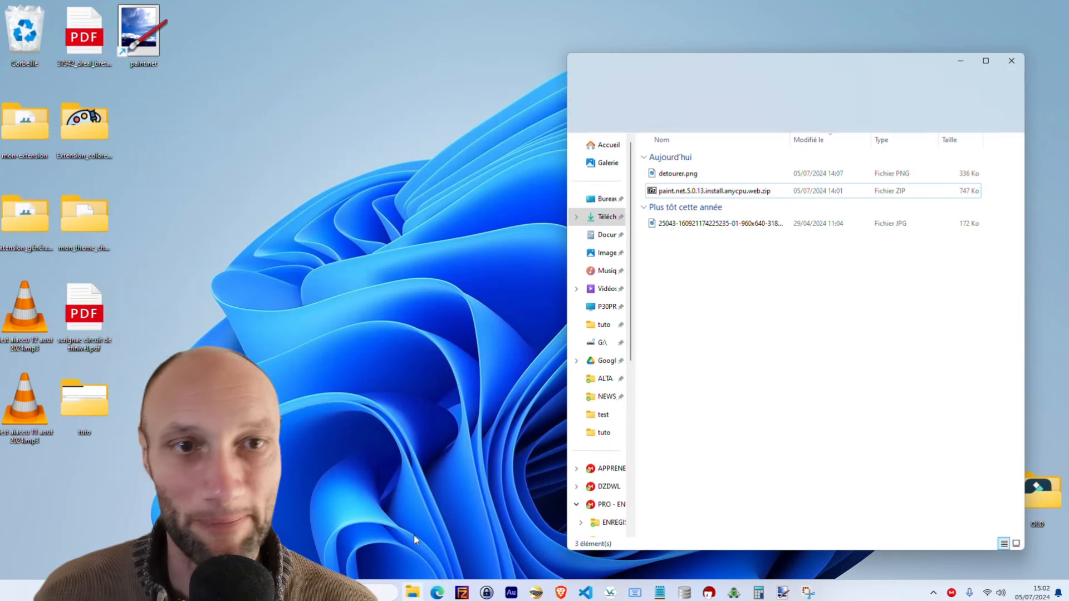
pyautogui.click(684, 191)
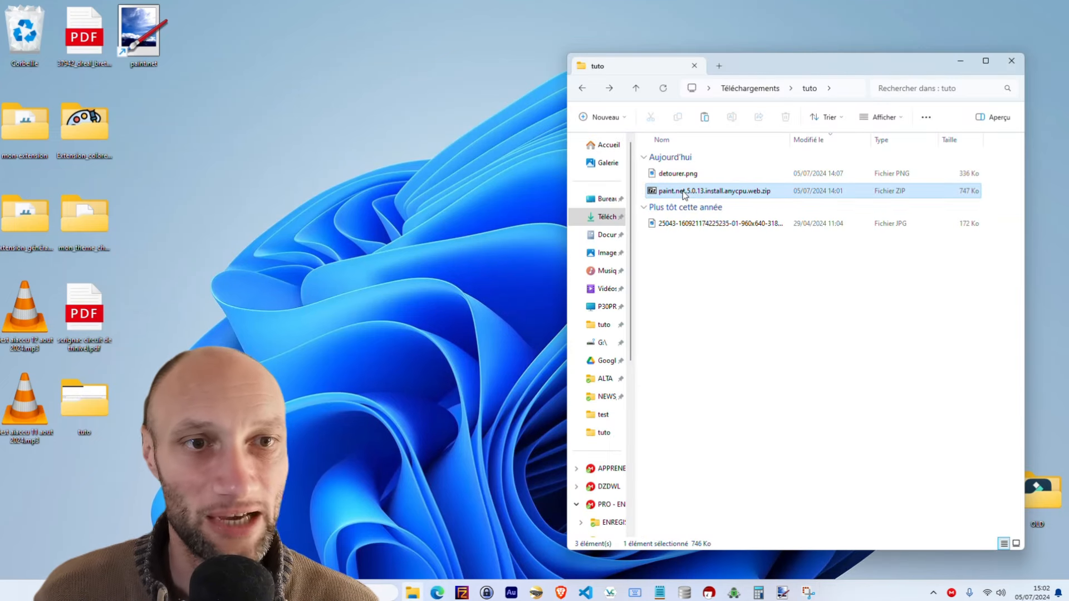
pyautogui.rightClick(684, 191)
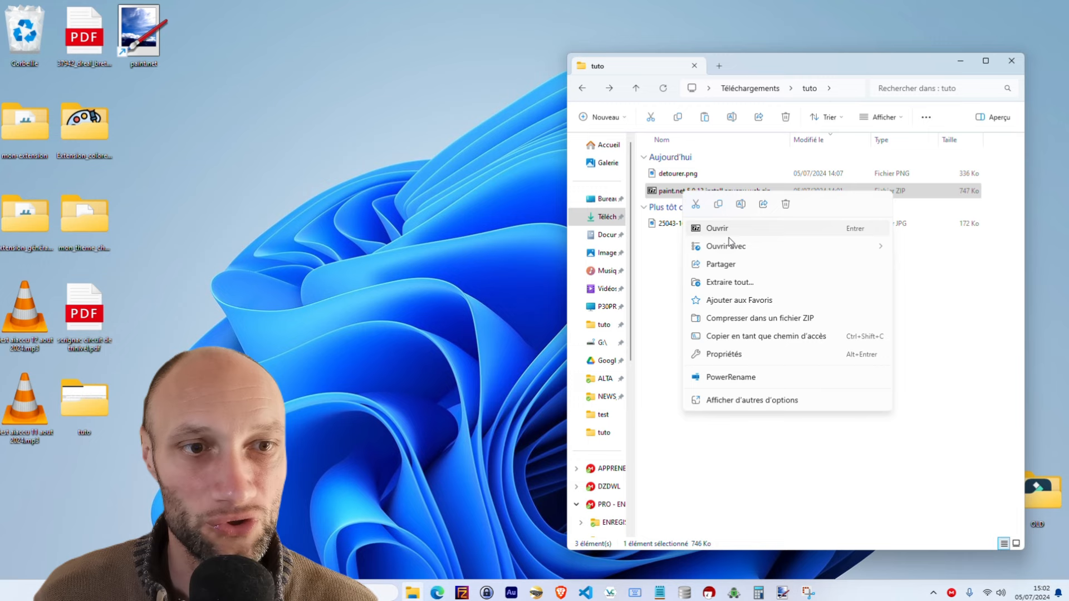
pyautogui.click(729, 282)
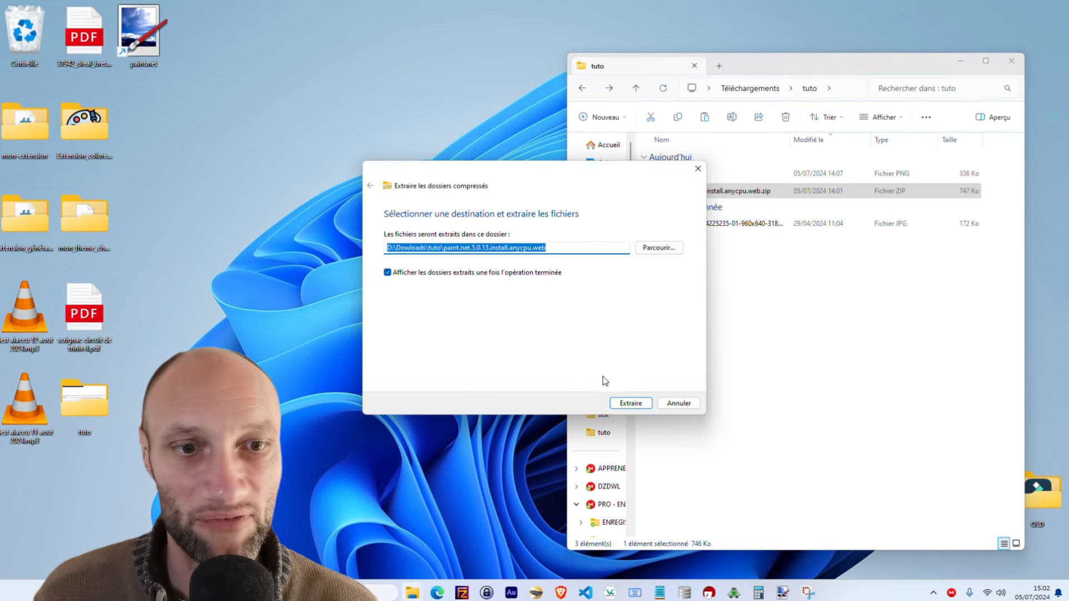
pyautogui.click(629, 403)
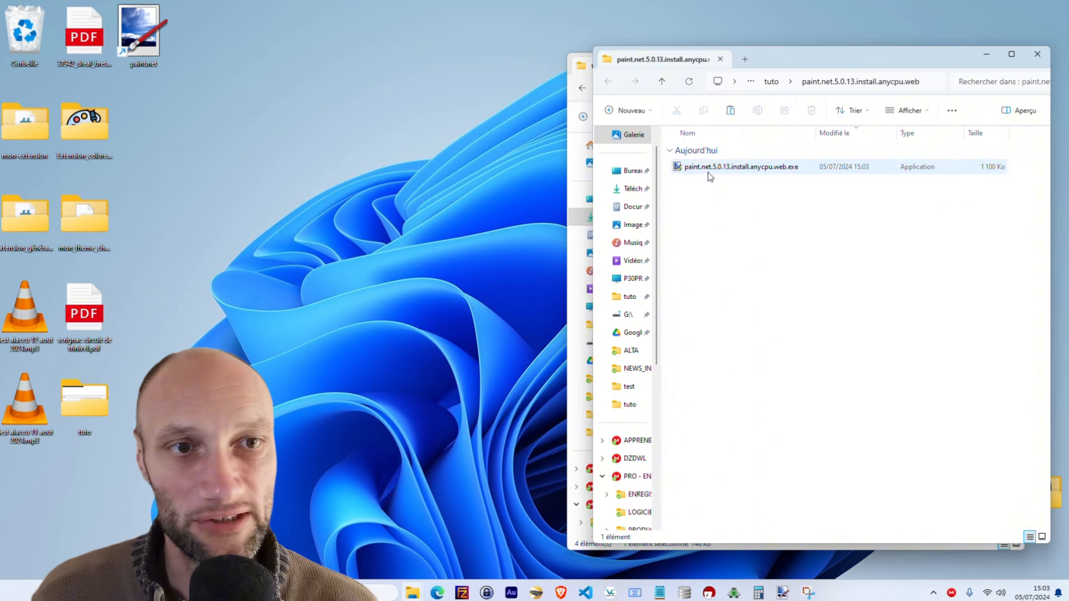
# Run the extracted paint.net.5.0.13.install.anycpu.web.exe installer, cancel the installation and minimize both folder windows.
pyautogui.rightClick(711, 168)
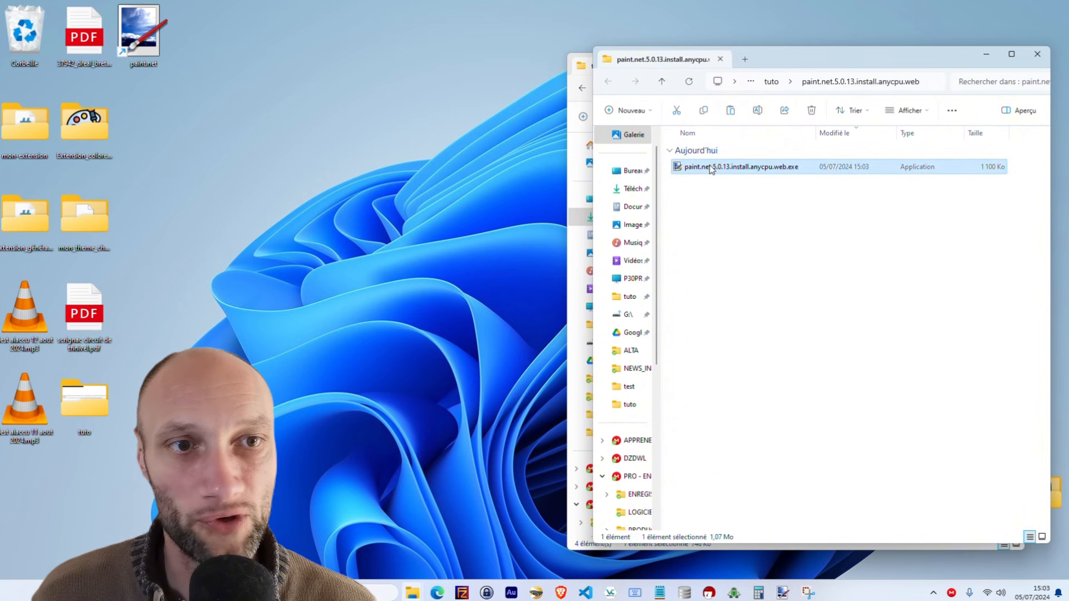
pyautogui.click(763, 238)
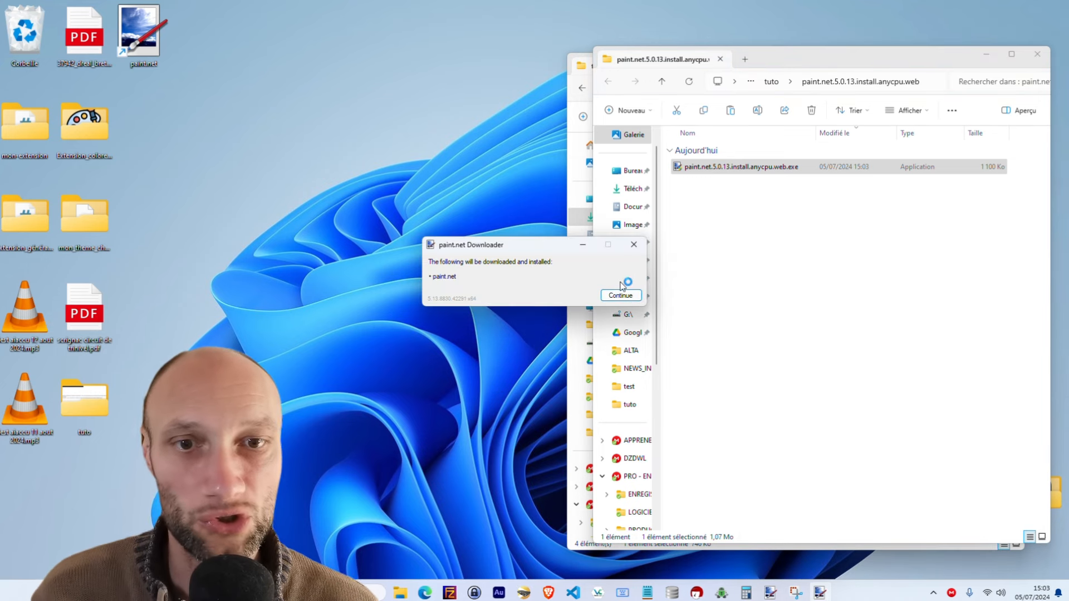
pyautogui.click(633, 246)
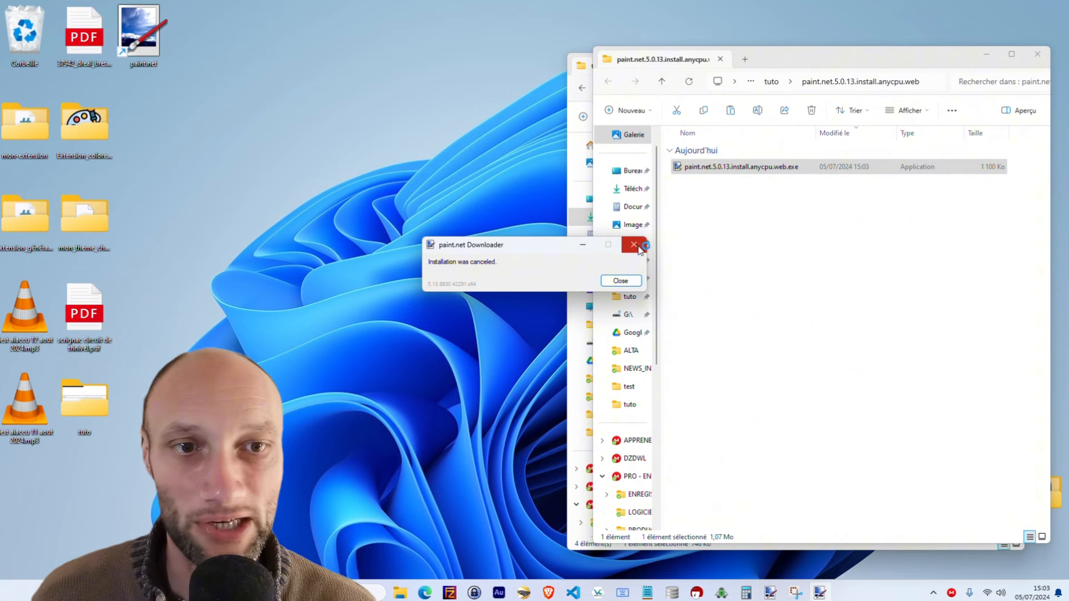
pyautogui.click(629, 281)
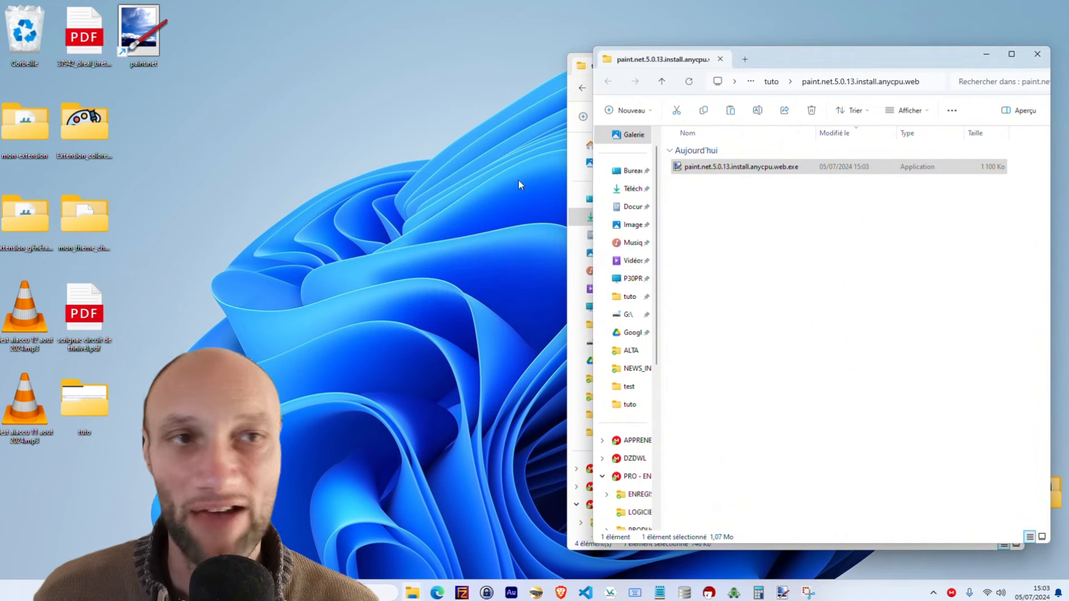
pyautogui.click(984, 65)
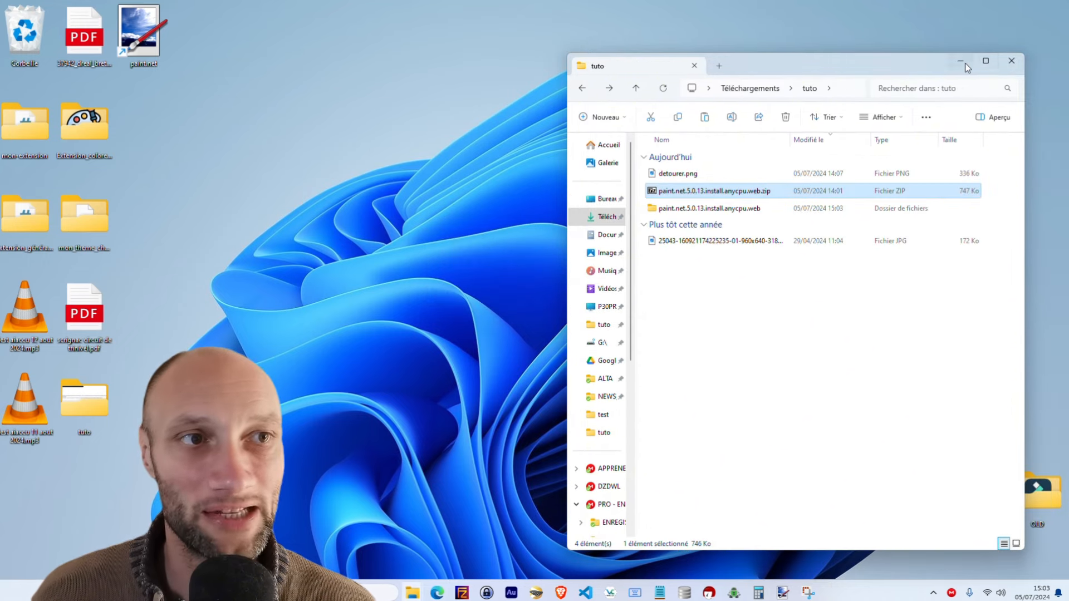
pyautogui.click(961, 62)
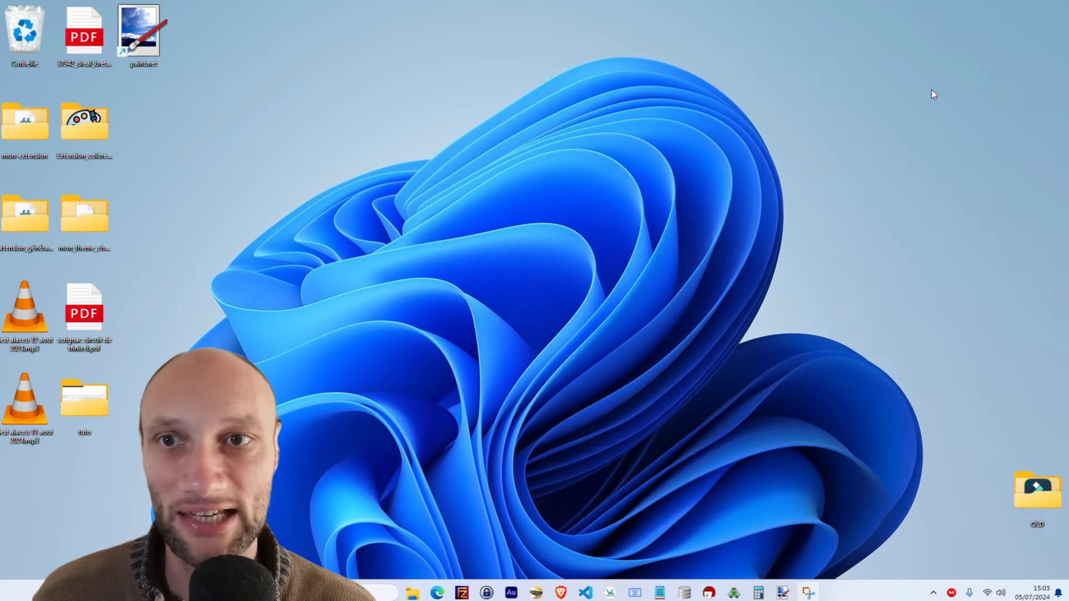
# Launch paint.net from the desktop, and hide and restore its History and Layers windows.
pyautogui.doubleClick(143, 44)
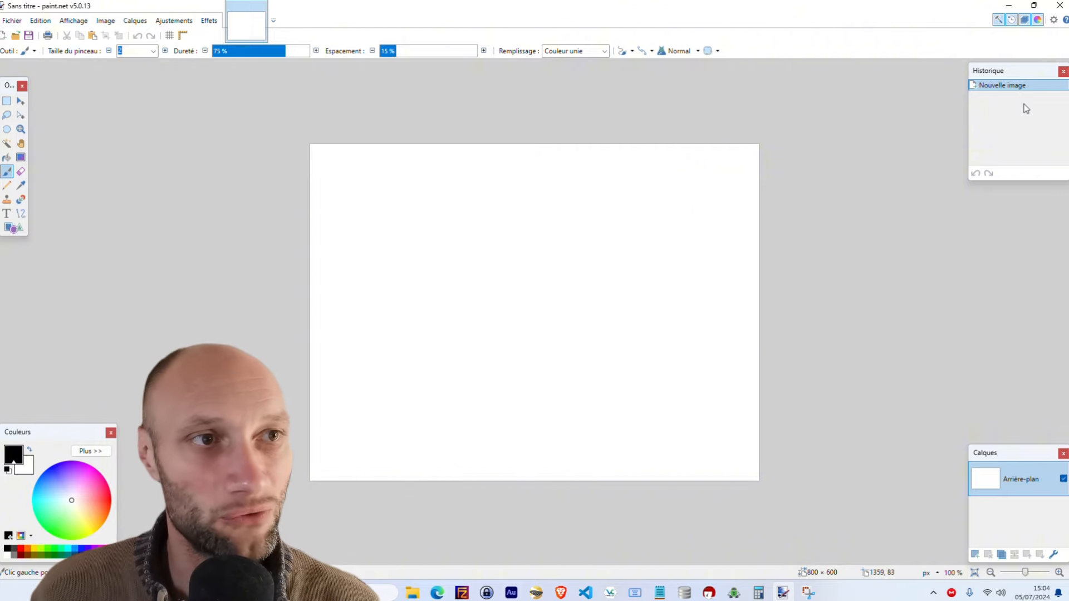
pyautogui.click(1064, 72)
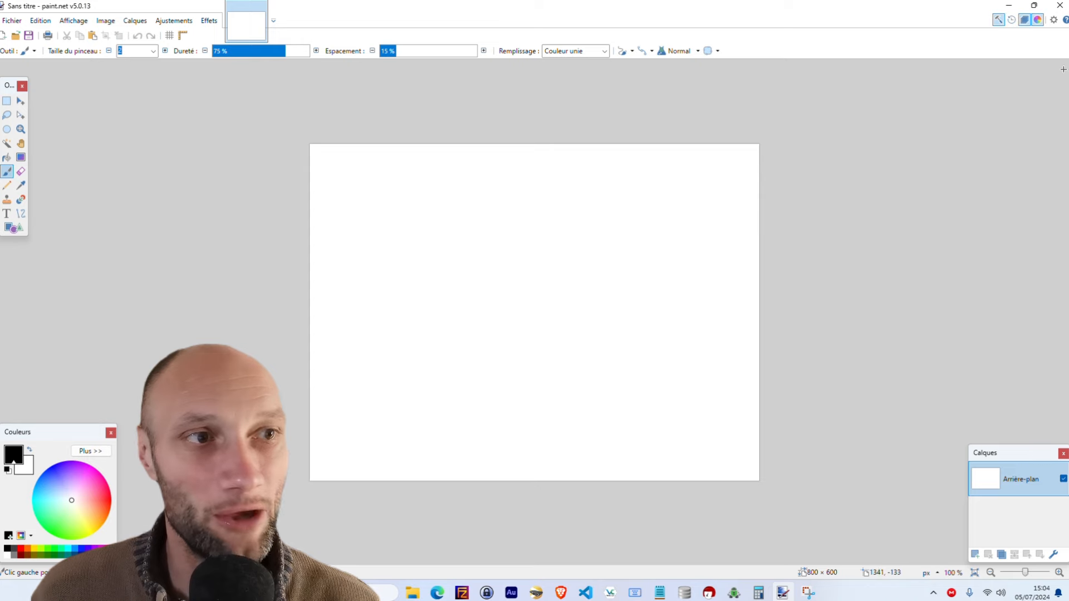
pyautogui.click(1063, 453)
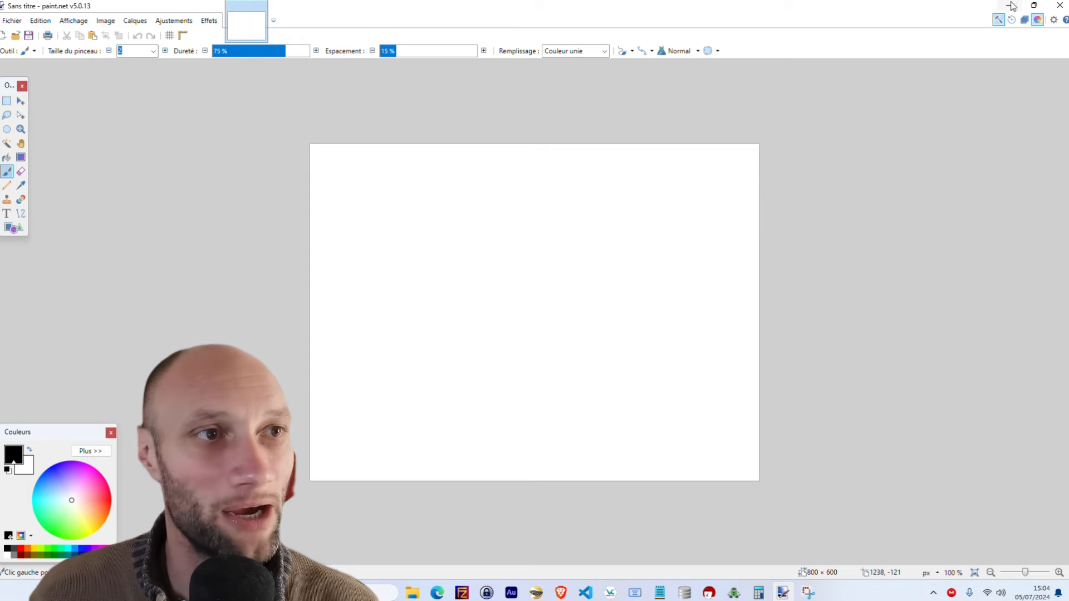
pyautogui.click(1012, 20)
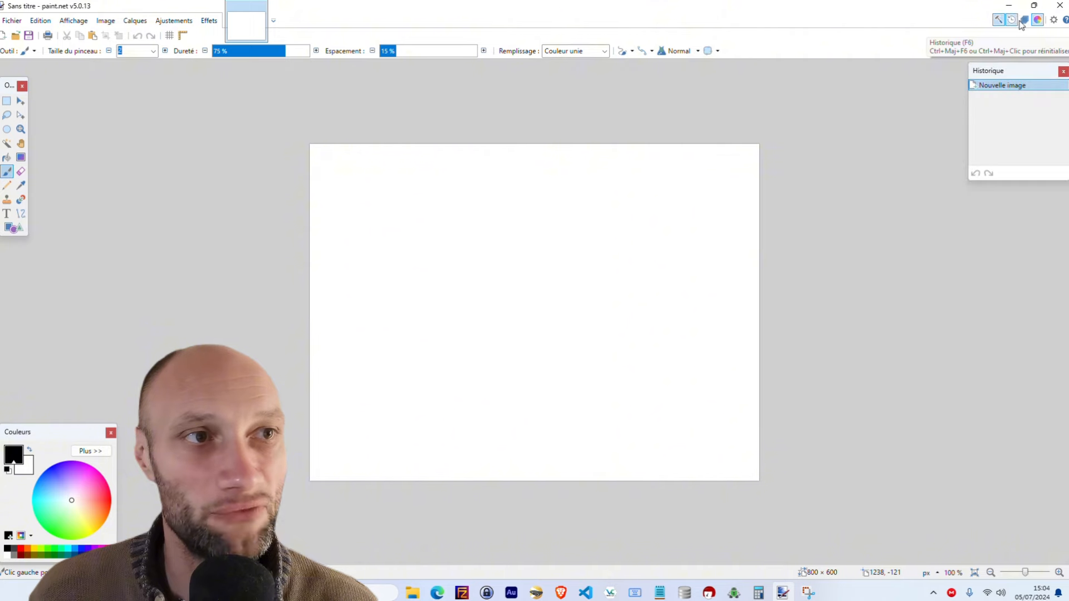
pyautogui.click(1024, 22)
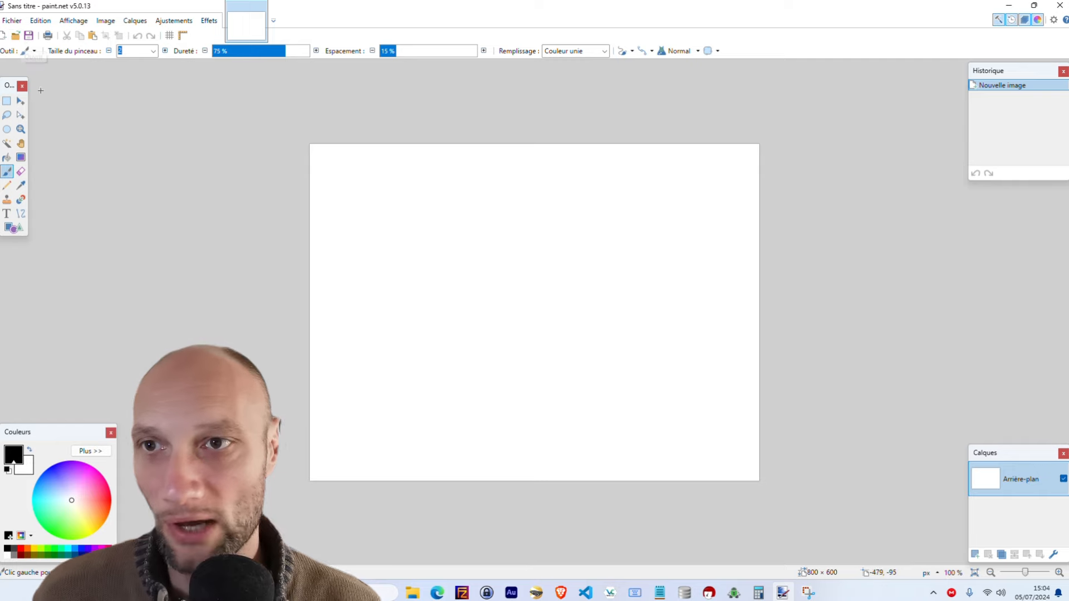
# Close the blank untitled image and open detourer.png from the tuto folder.
pyautogui.click(12, 23)
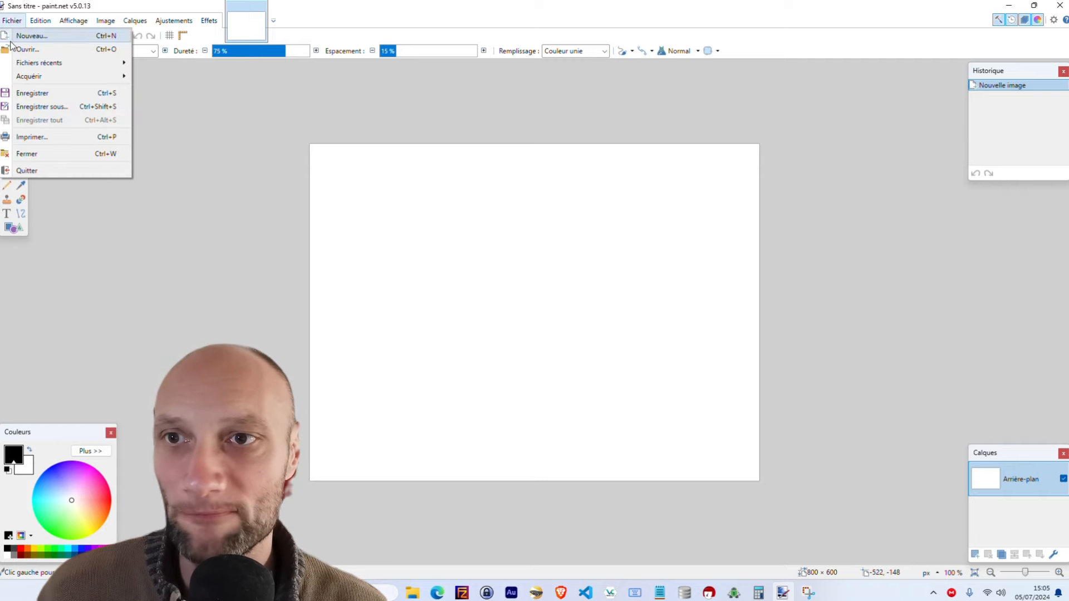
pyautogui.click(213, 139)
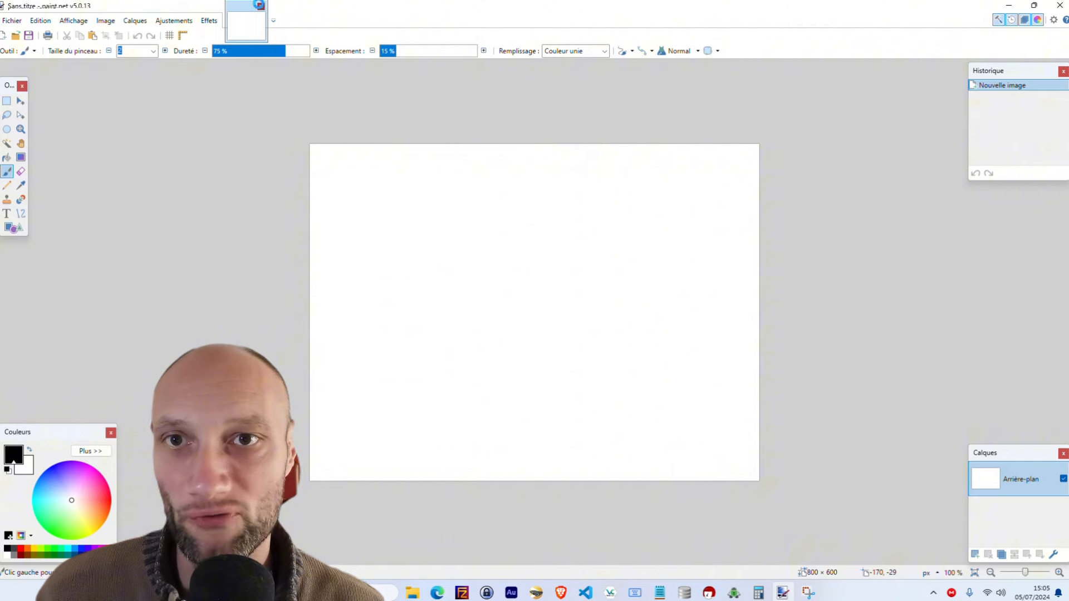
pyautogui.click(259, 5)
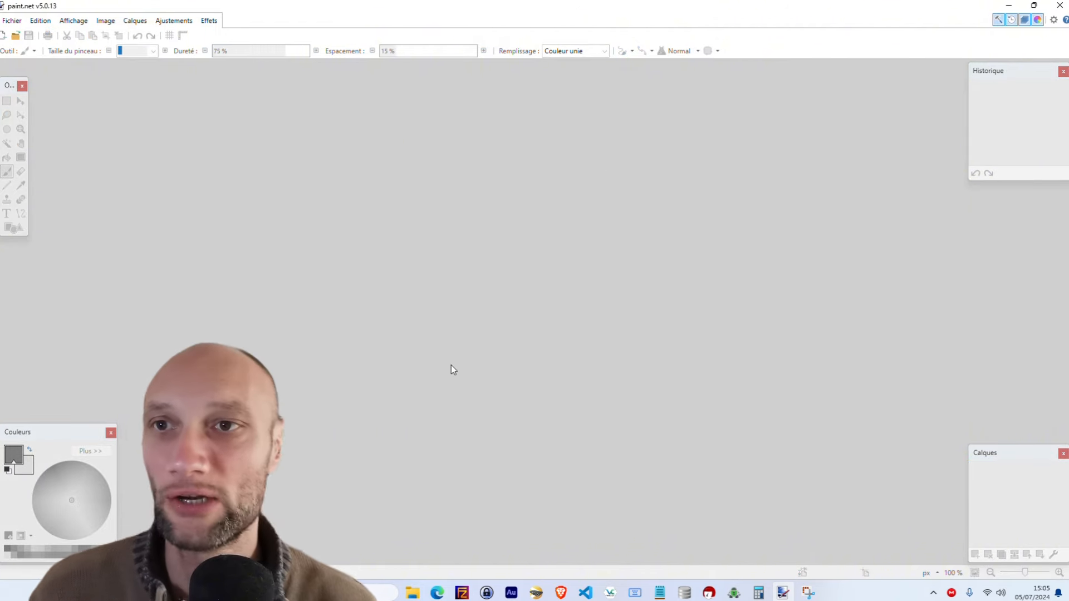
pyautogui.click(5, 24)
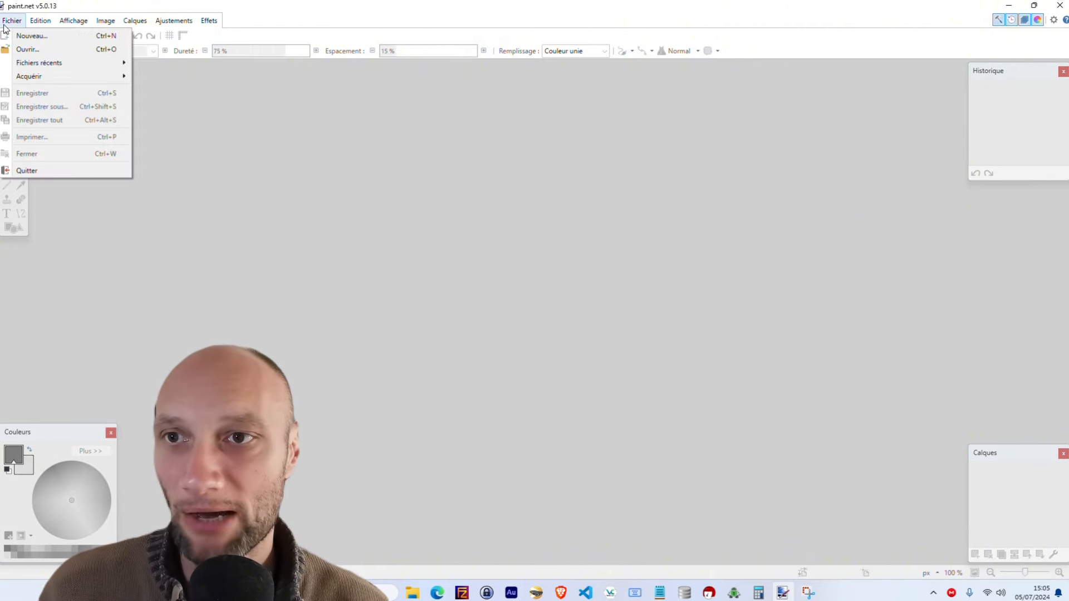
pyautogui.click(25, 49)
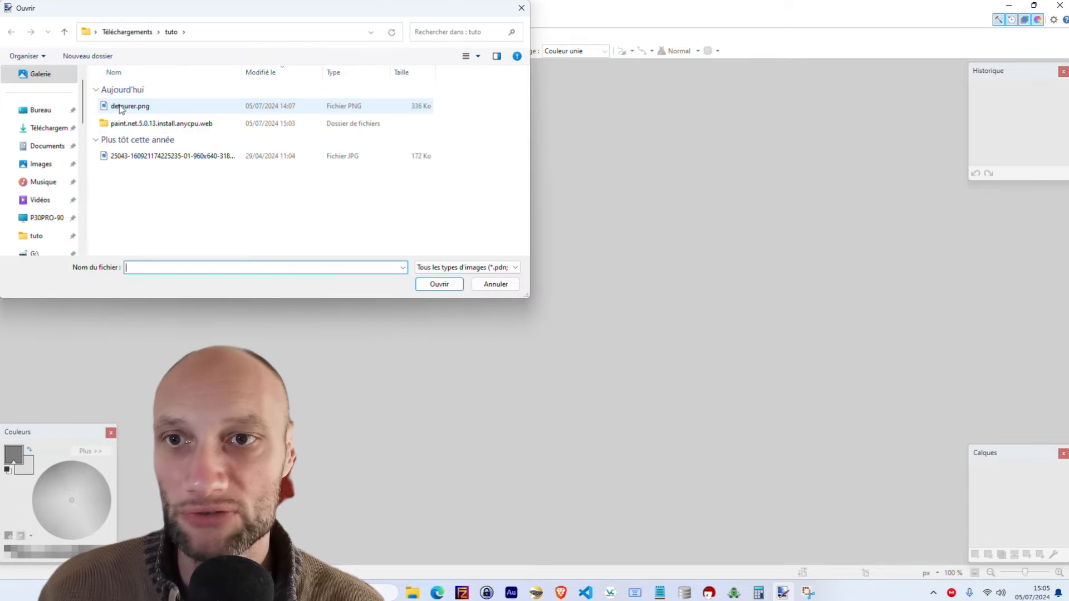
pyautogui.doubleClick(121, 107)
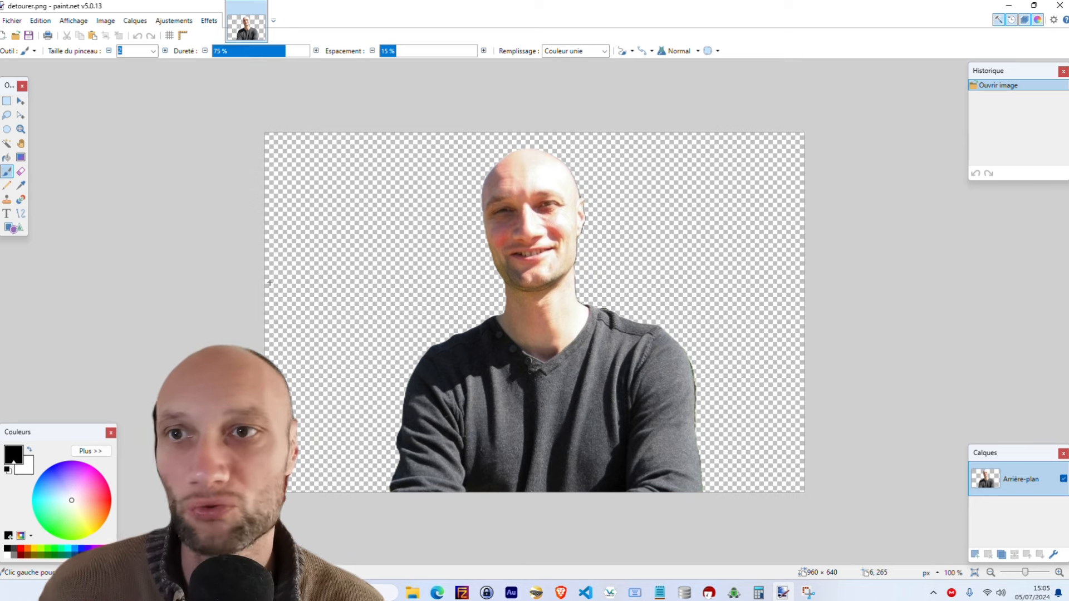
# Examine the pixel size, resolution and print size options for creating a new image, and cancel.
pyautogui.click(12, 21)
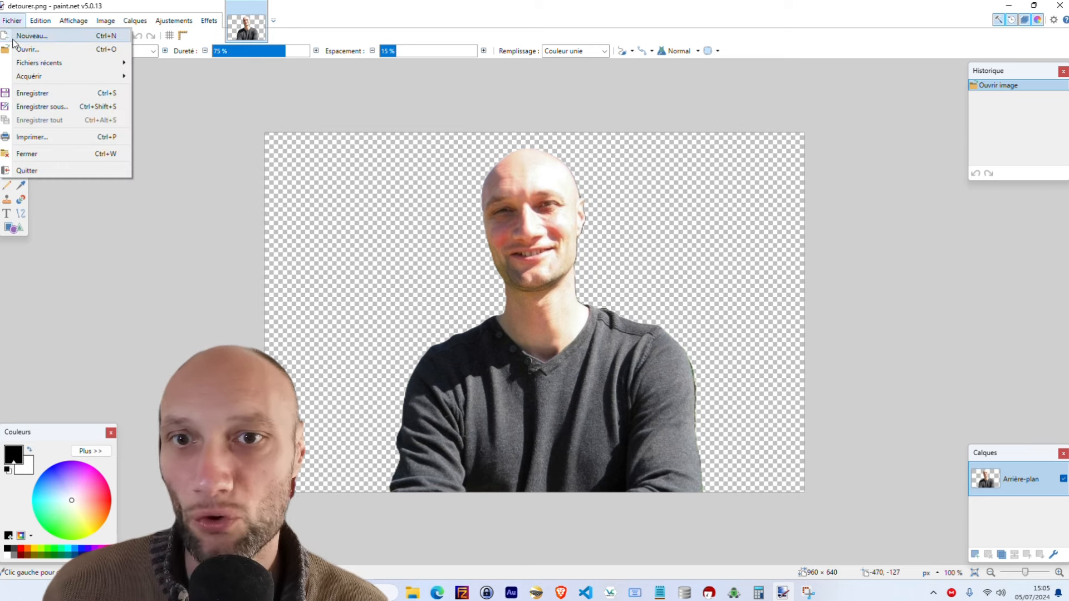
pyautogui.click(16, 35)
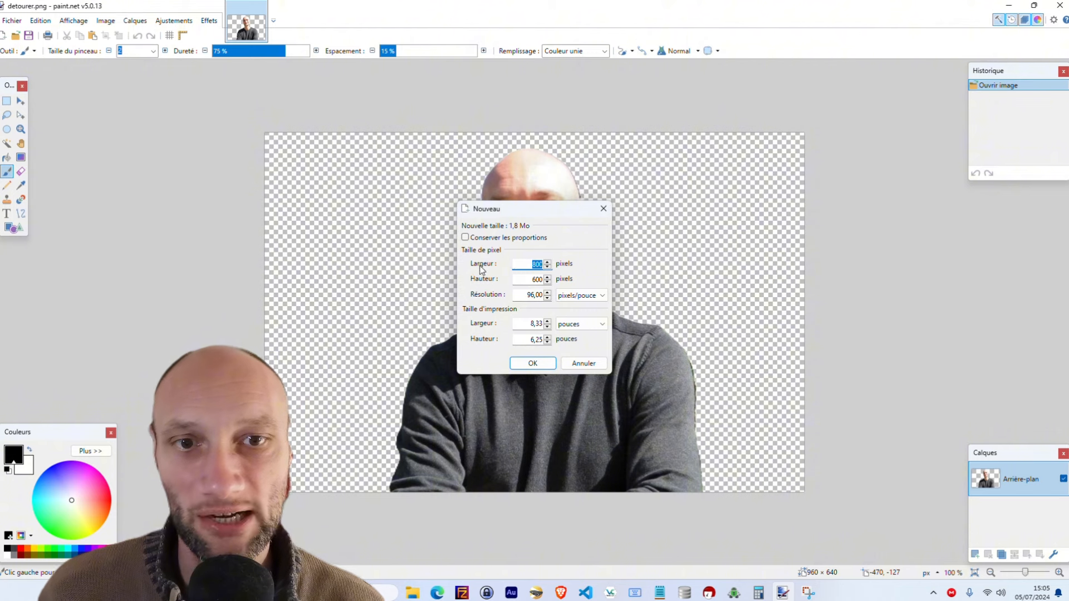
pyautogui.click(593, 365)
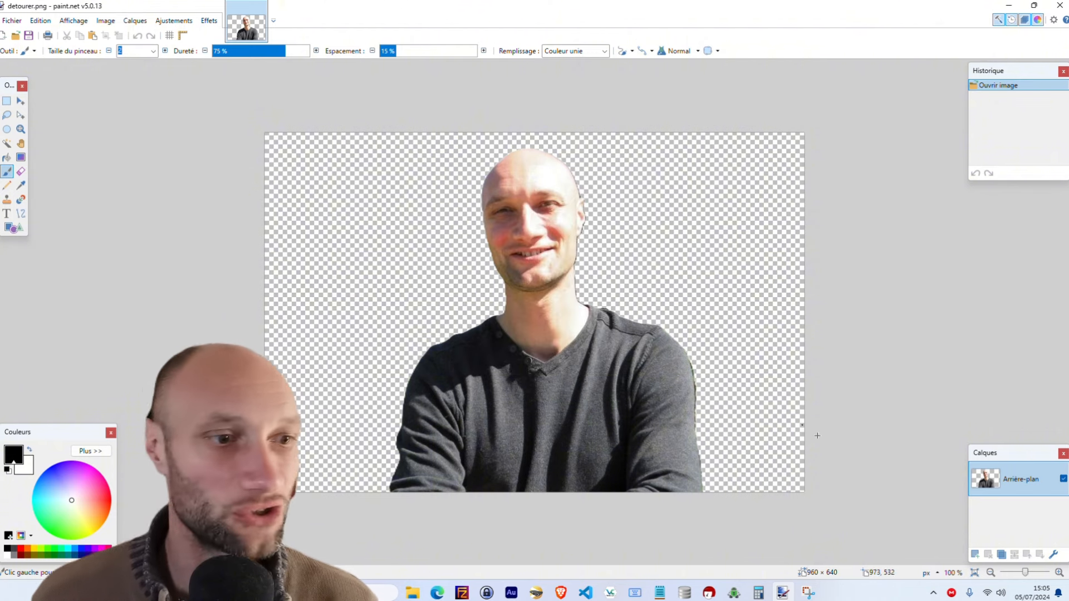
# Rename the Arrière-plan layer as "Ma tete" in its layer properties.
pyautogui.doubleClick(1037, 482)
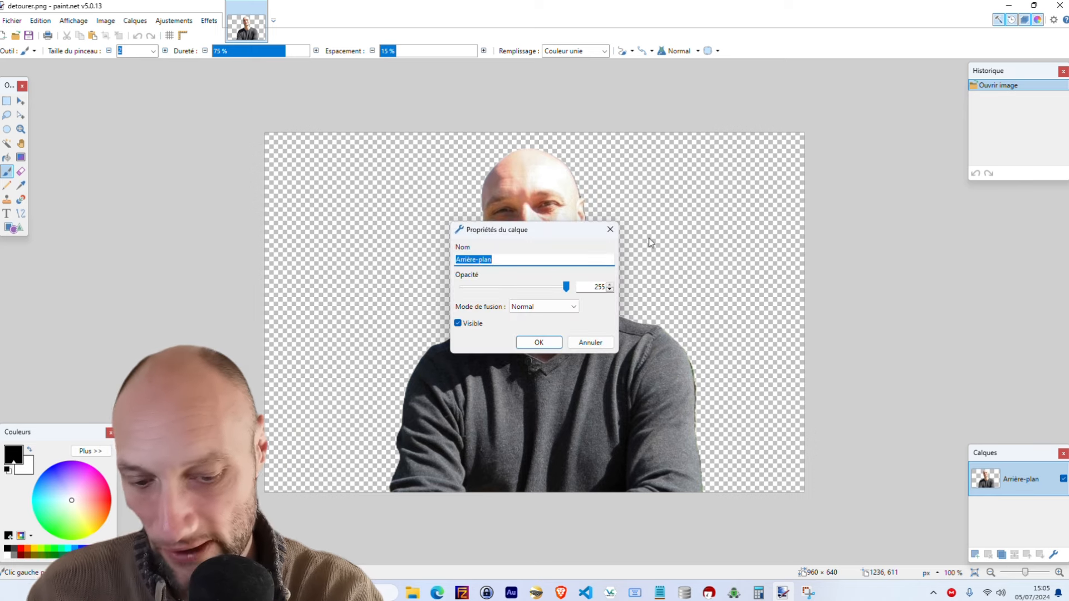
pyautogui.write('Ma tete')
pyautogui.press('Return')
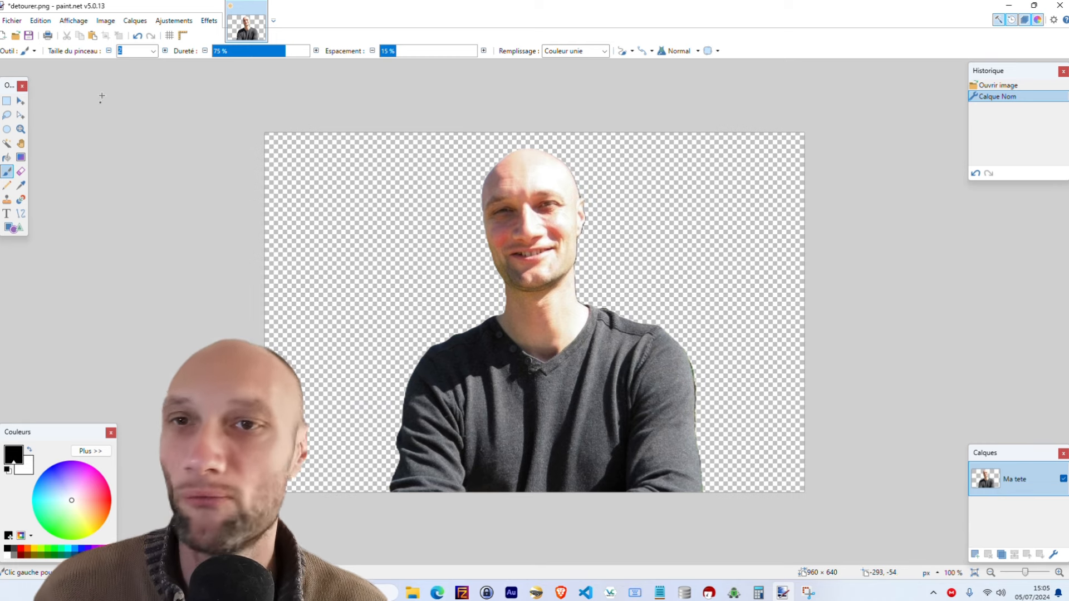
# Add a new layer above Ma tete, and switch the active layer to Ma tete and back to the new one.
pyautogui.click(134, 21)
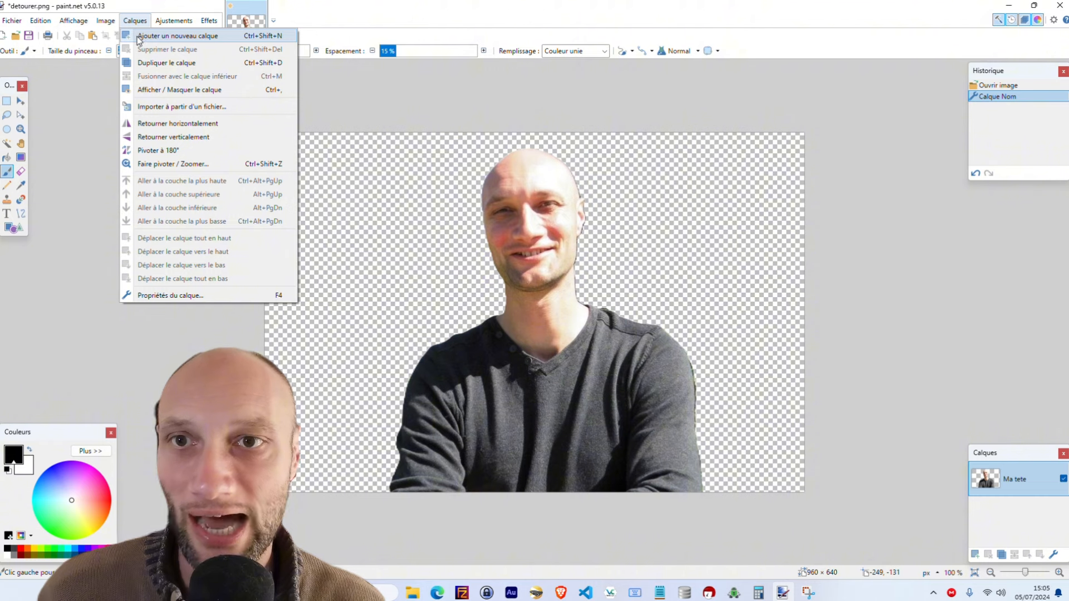
pyautogui.click(139, 37)
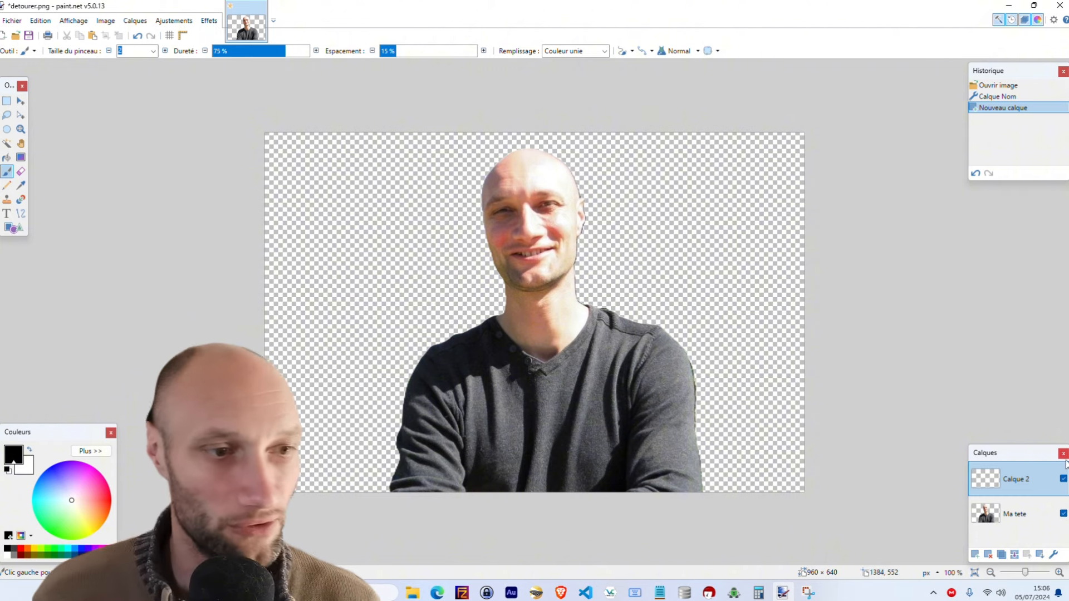
pyautogui.click(1015, 516)
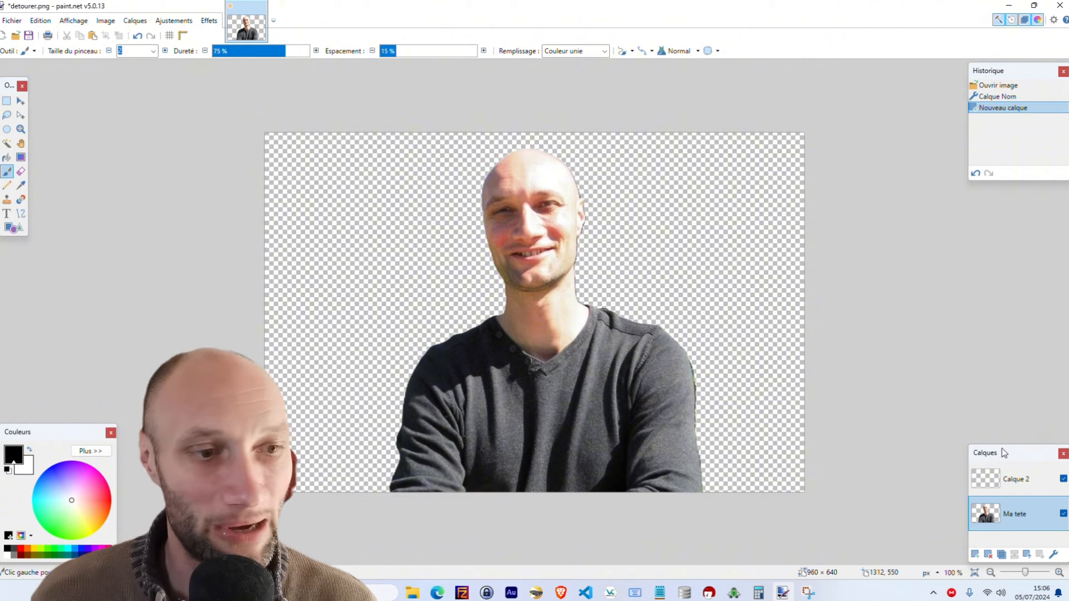
pyautogui.click(1001, 479)
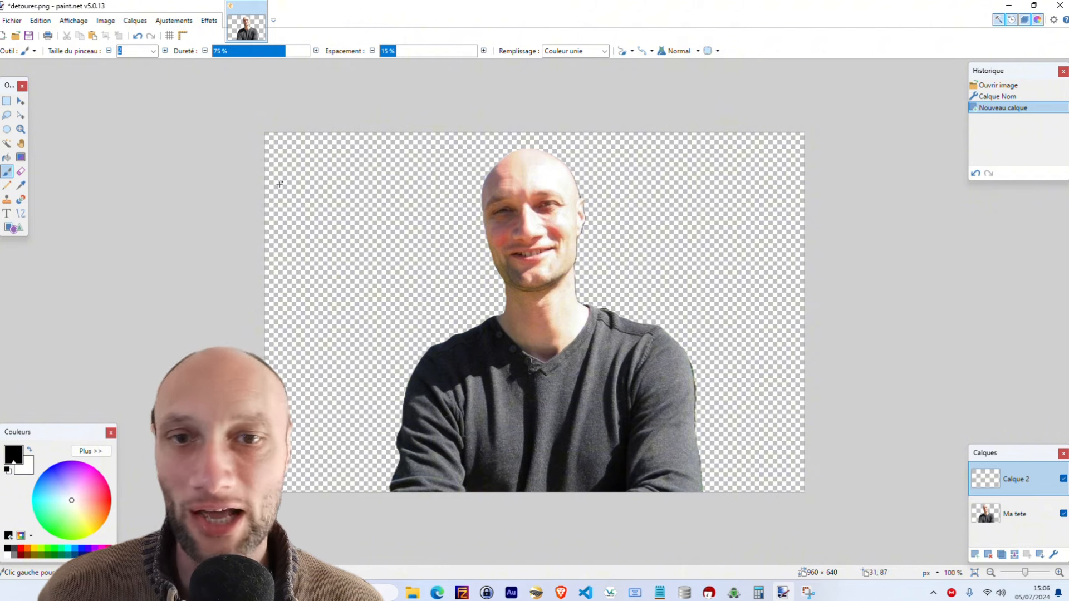
# Choose the Paint Bucket tool and rename the new empty layer as "Fond".
pyautogui.click(7, 158)
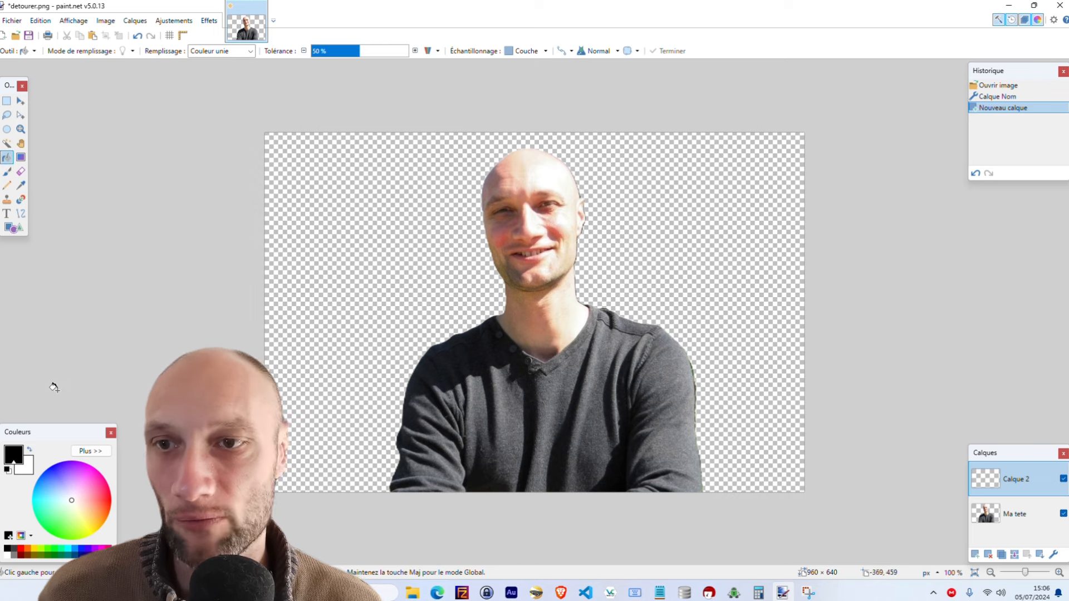
pyautogui.doubleClick(1026, 478)
pyautogui.write('Fond')
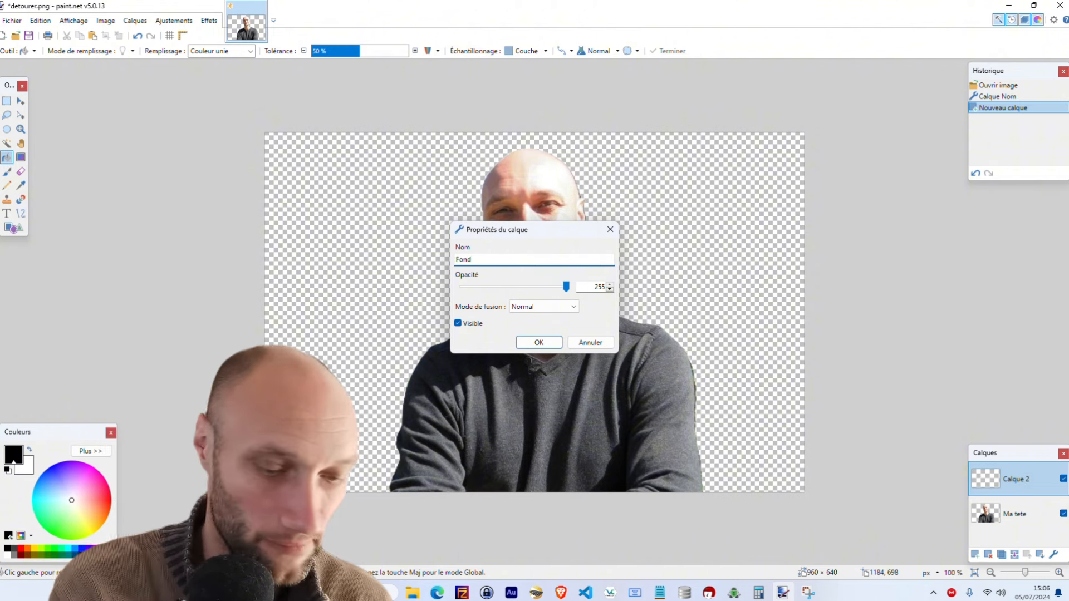
pyautogui.press('Return')
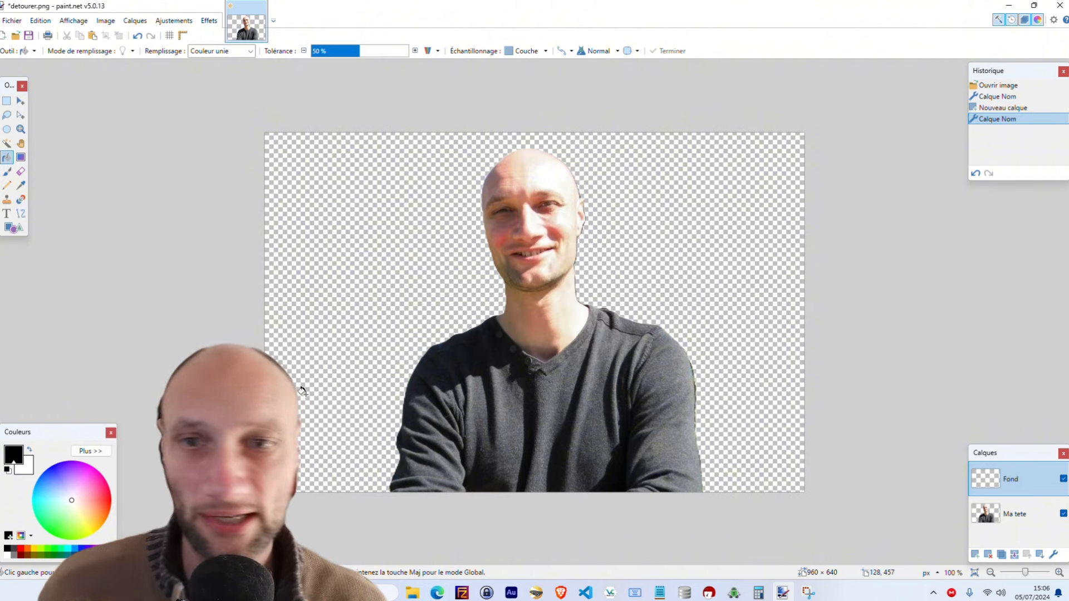
# Fill the Fond layer with light blue using the Paint Bucket.
pyautogui.click(8, 160)
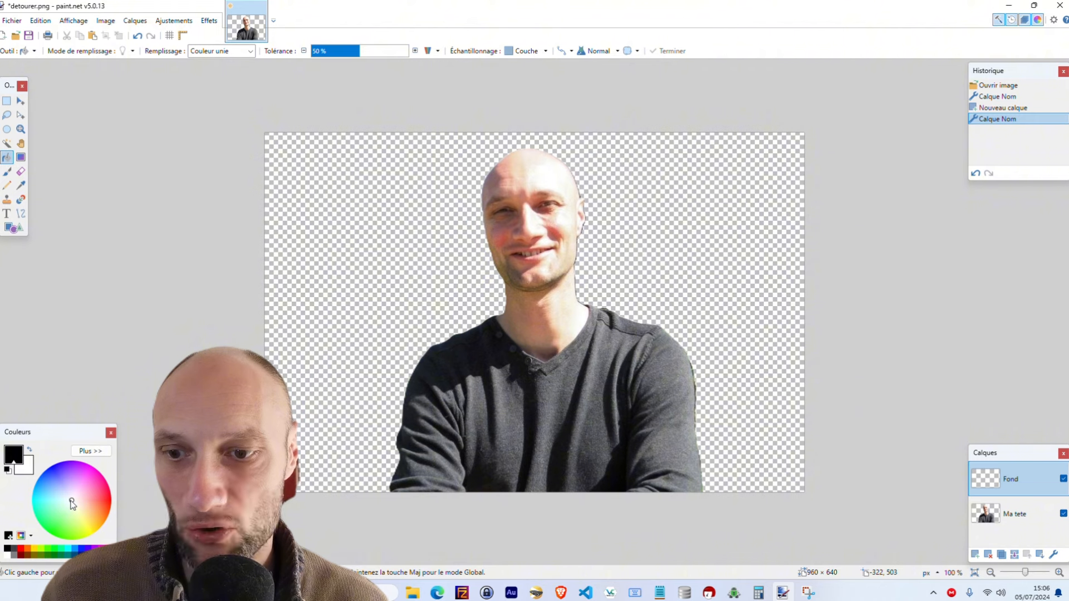
pyautogui.moveTo(72, 504); pyautogui.dragTo(55, 485)
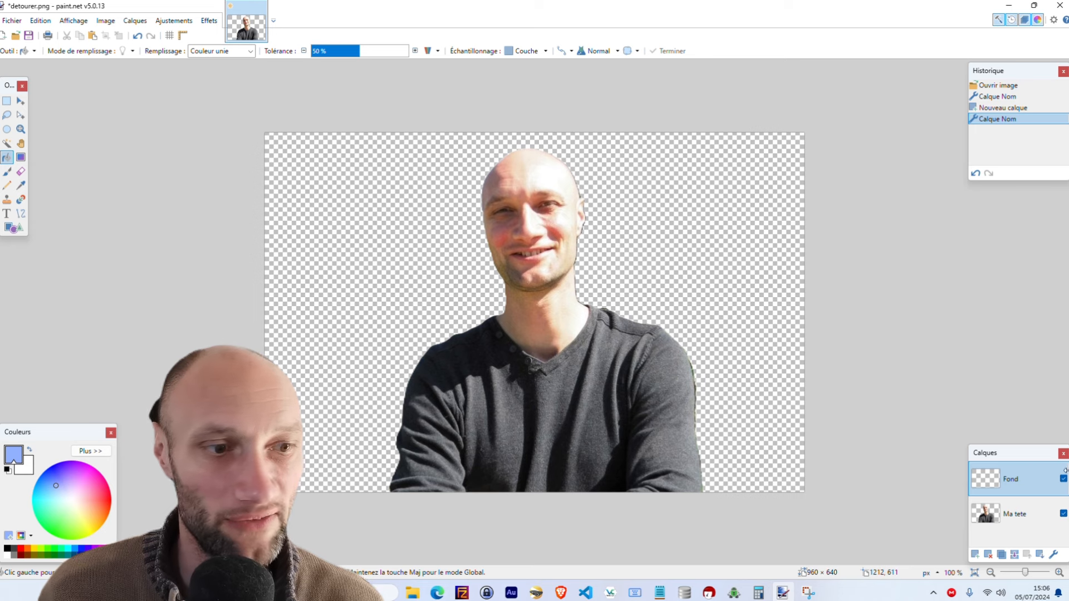
pyautogui.click(334, 247)
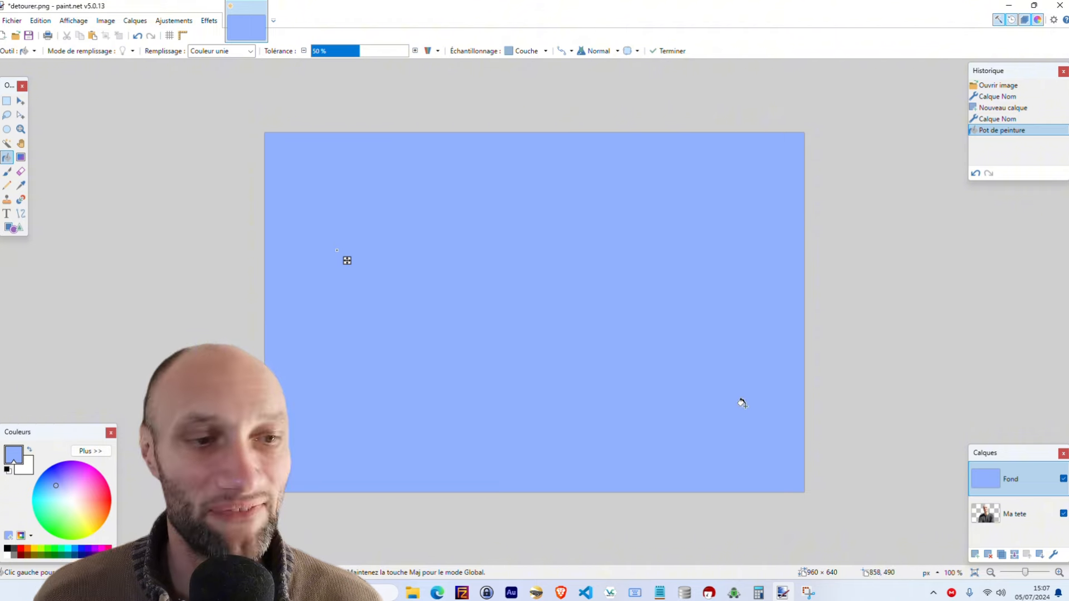
# Hide and show the Fond layer twice, leaving it visible.
pyautogui.click(1064, 479)
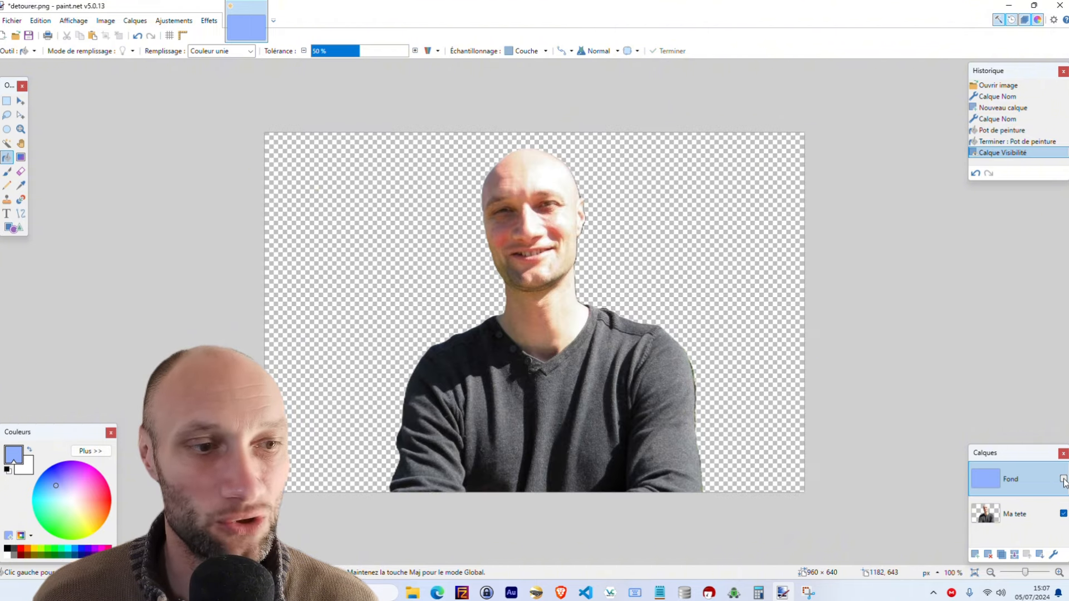
pyautogui.click(1063, 480)
pyautogui.click(1063, 480)
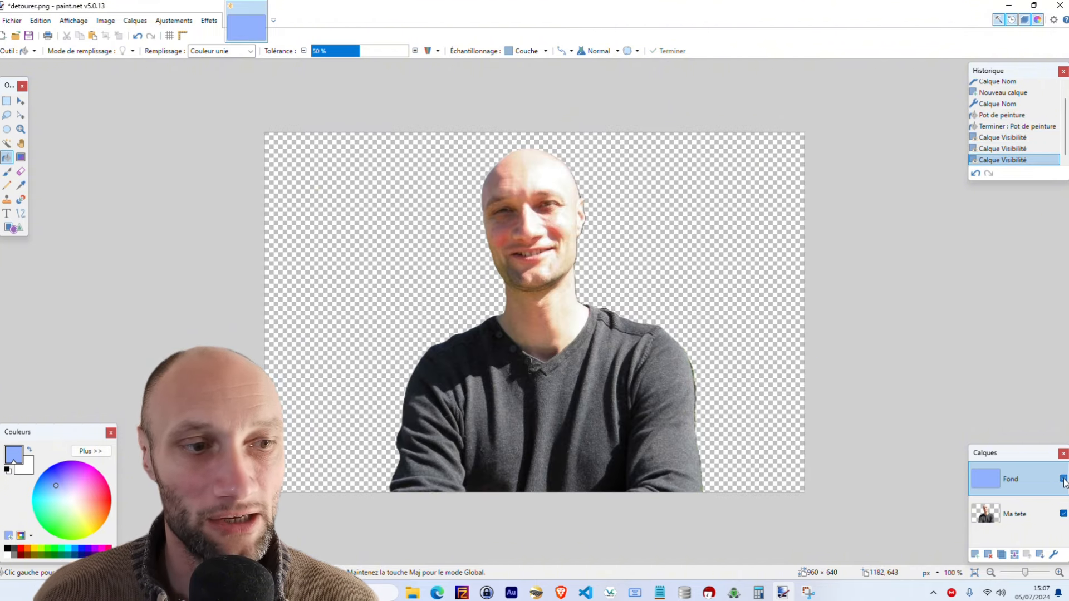
pyautogui.click(1063, 480)
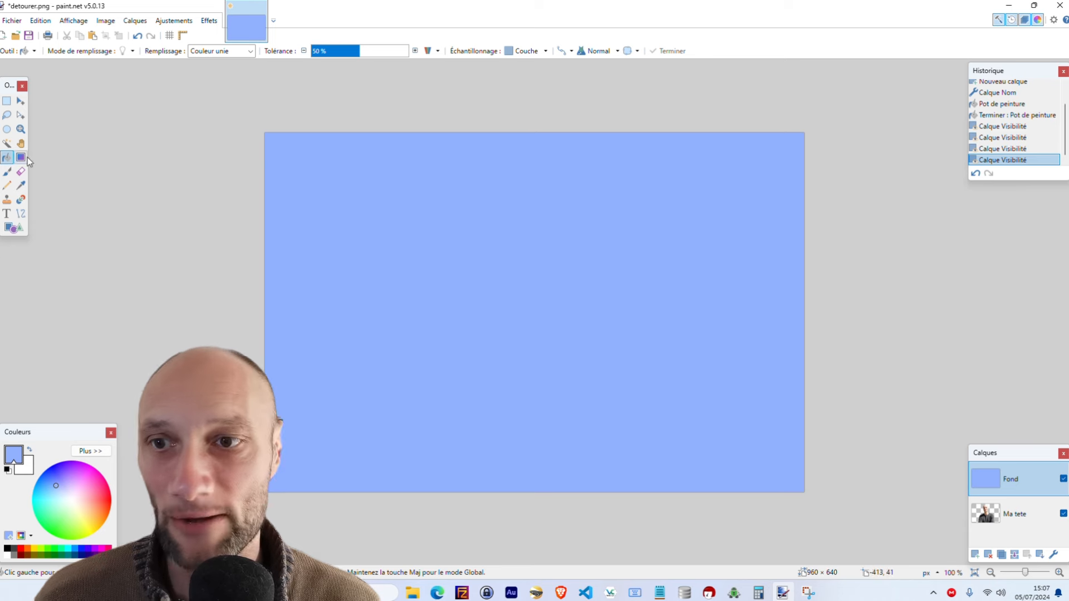
# Refill the Fond layer with light green, recolour that fill to pink, and move the layer below Ma tete.
pyautogui.moveTo(62, 494)
pyautogui.mouseDown()
pyautogui.moveTo(71, 504)
pyautogui.moveTo(79, 485)
pyautogui.moveTo(58, 522)
pyautogui.mouseUp()
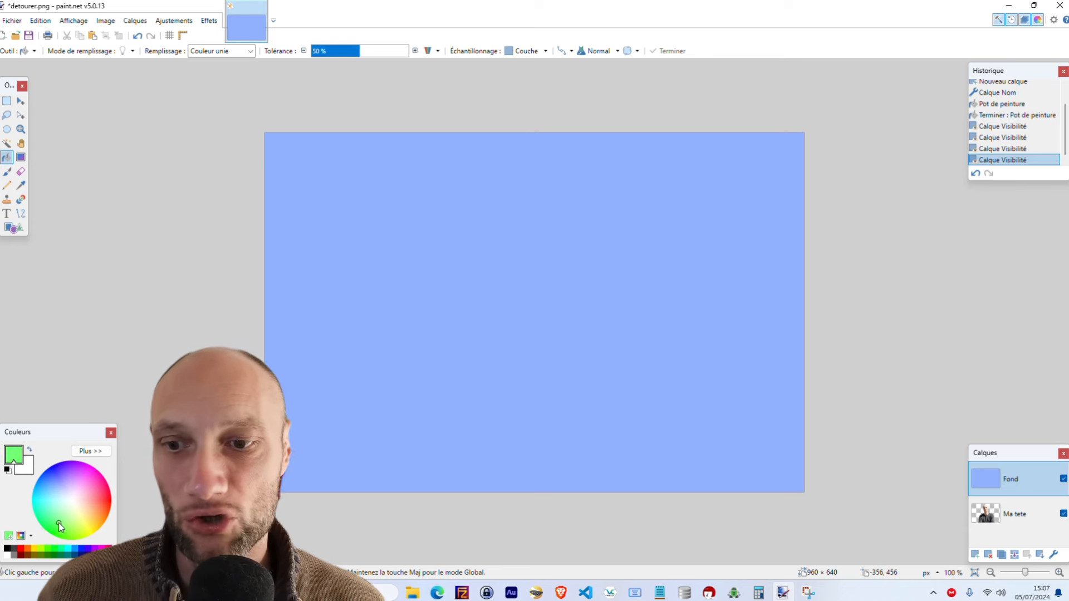
pyautogui.click(365, 347)
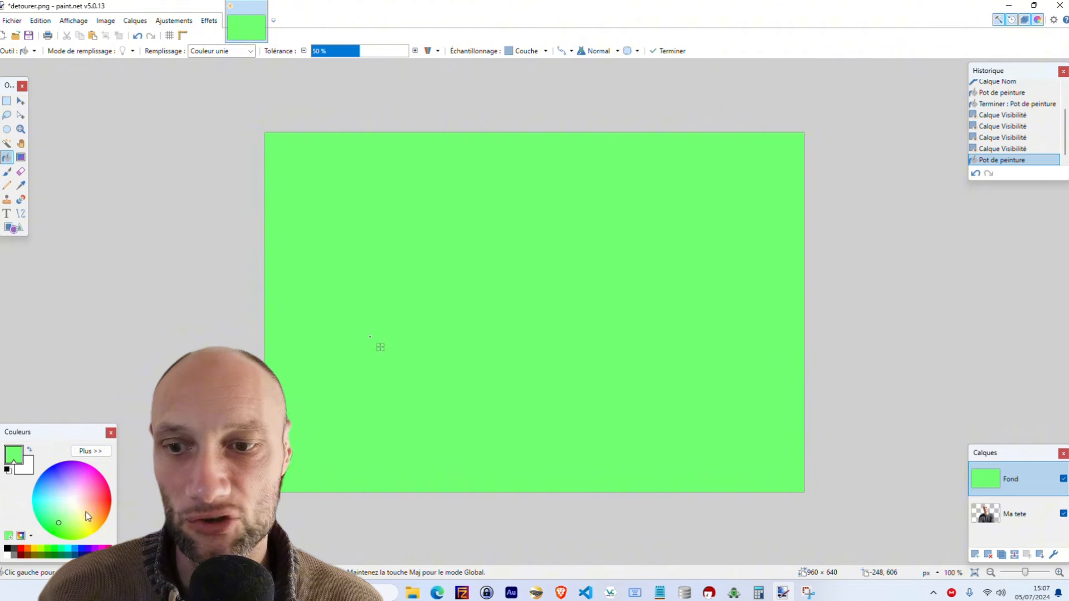
pyautogui.moveTo(59, 522)
pyautogui.mouseDown()
pyautogui.moveTo(75, 486)
pyautogui.moveTo(59, 496)
pyautogui.moveTo(111, 507)
pyautogui.moveTo(103, 484)
pyautogui.moveTo(83, 483)
pyautogui.moveTo(91, 486)
pyautogui.mouseUp()
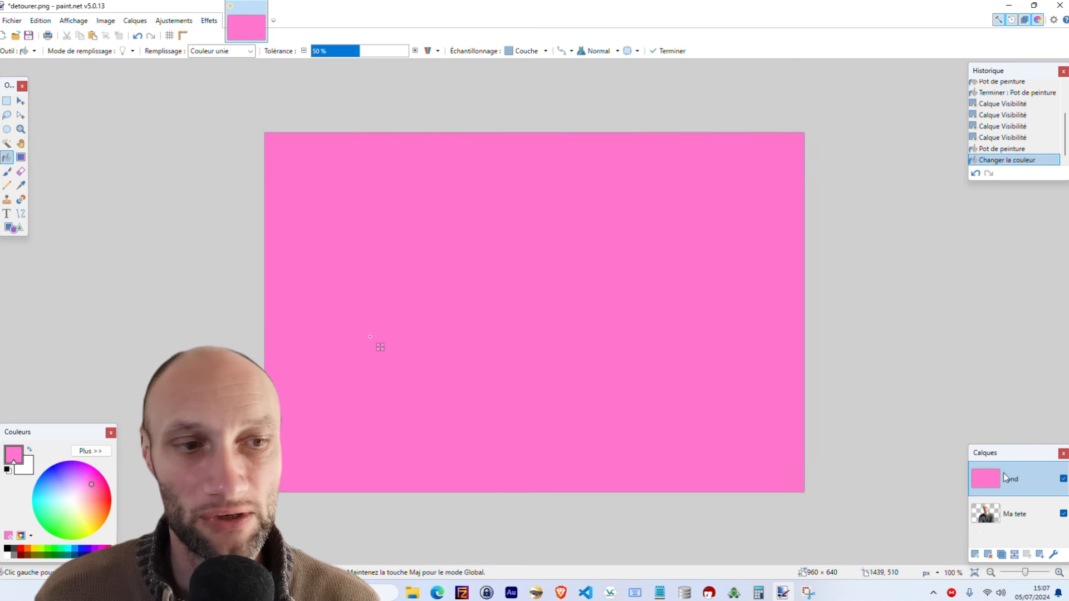
pyautogui.moveTo(1007, 480); pyautogui.dragTo(1008, 513)
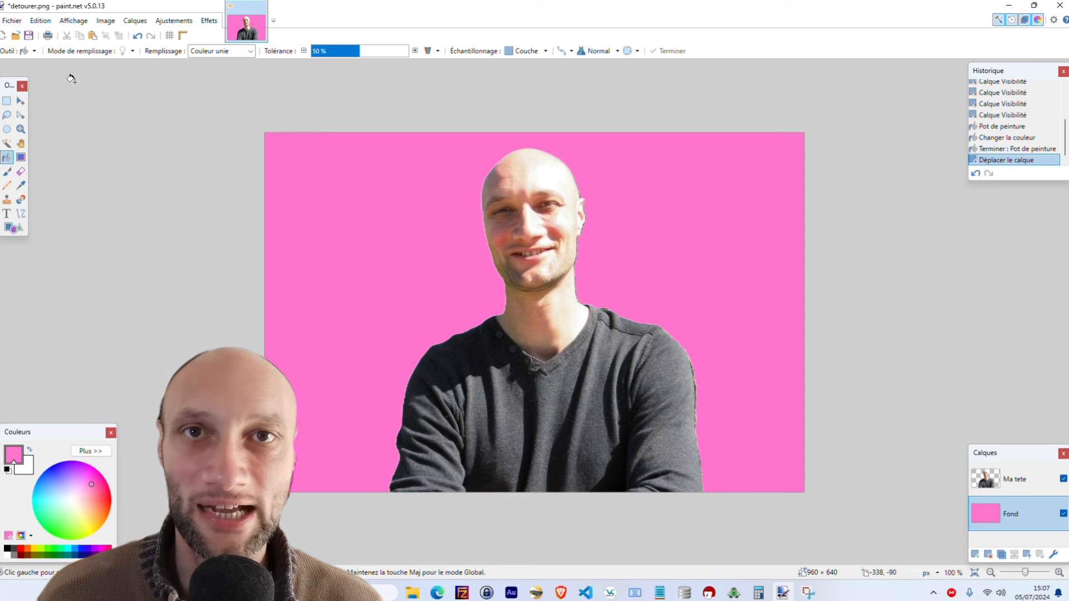
# Add a new layer, move it to the top of the stack above Ma tete, and rename it "text".
pyautogui.click(974, 554)
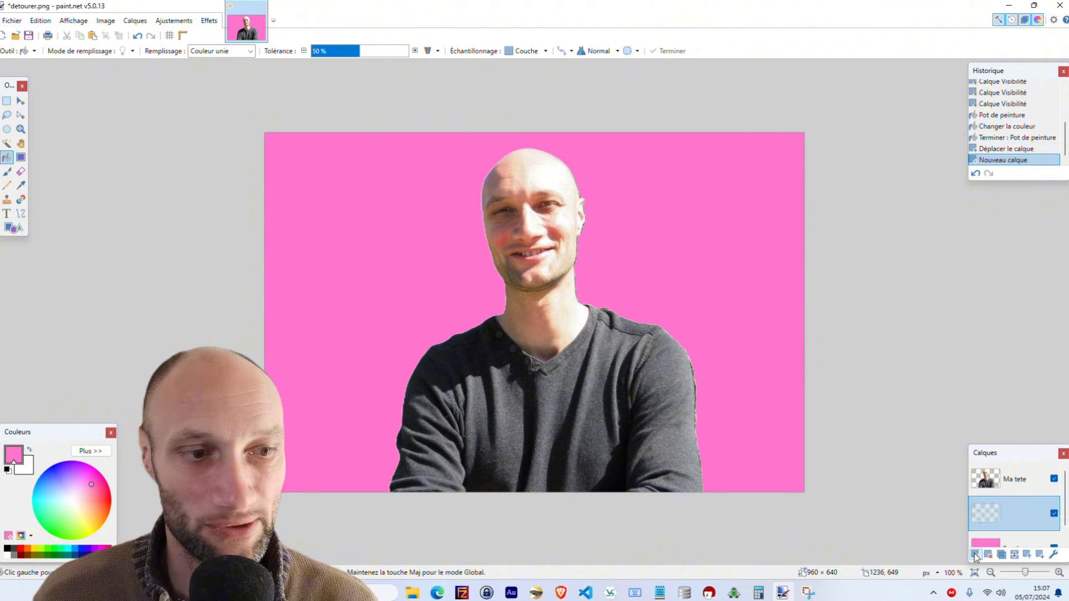
pyautogui.moveTo(1008, 517); pyautogui.dragTo(1010, 482)
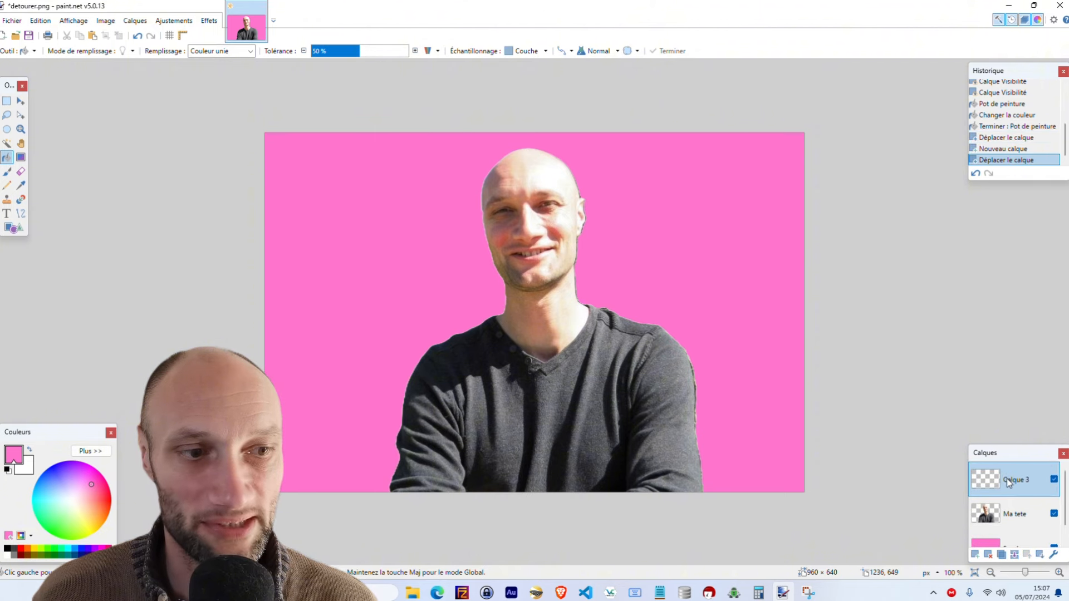
pyautogui.doubleClick(1016, 480)
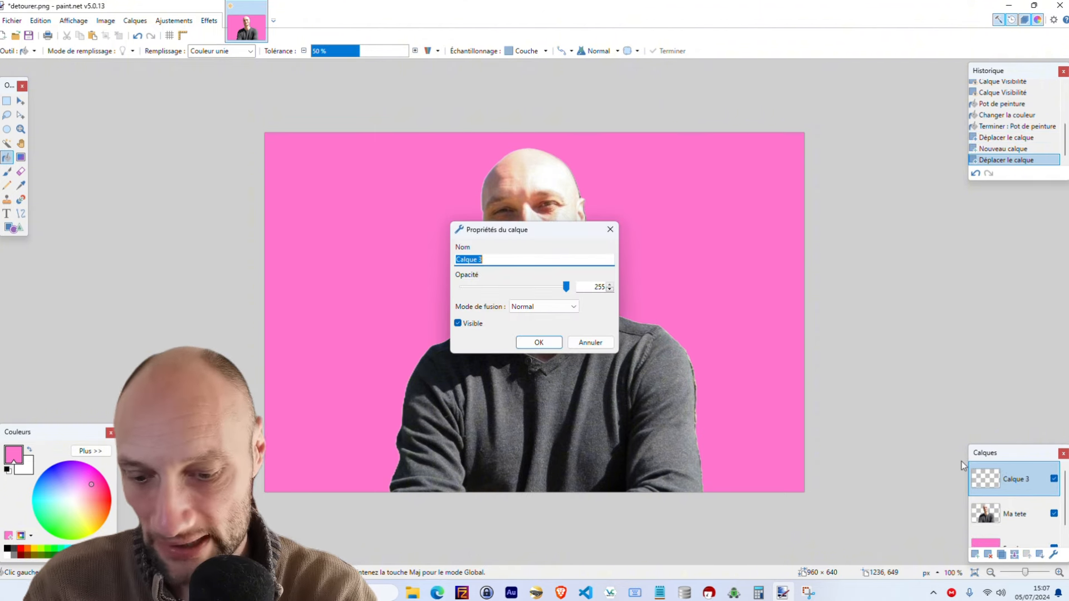
pyautogui.write('tes')
pyautogui.write('tex')
pyautogui.press('Return')
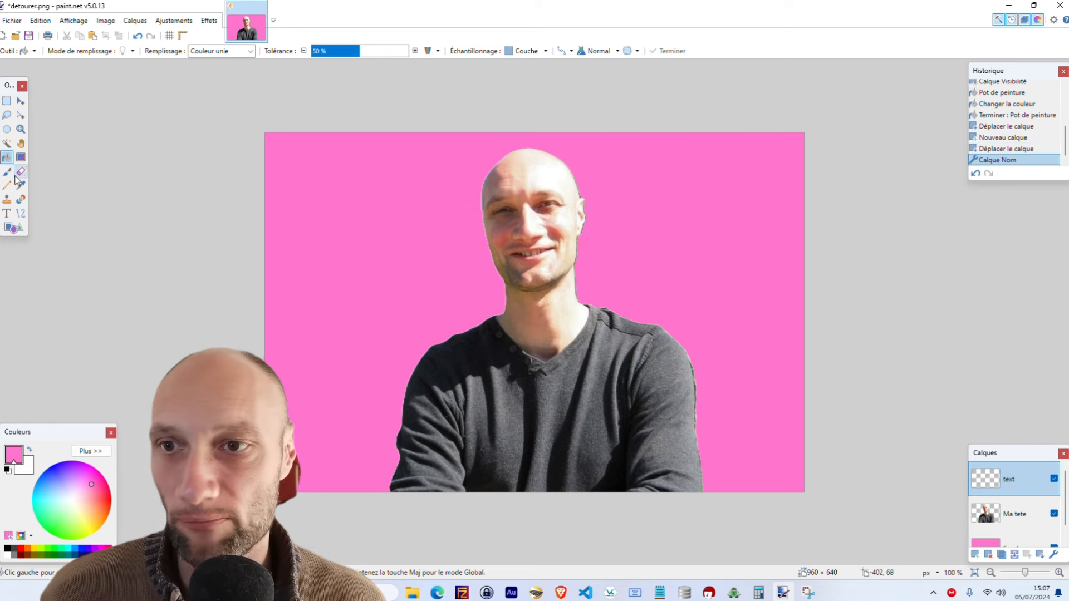
# Switch between the Text, Paintbrush and Clone Stamp tools to compare the options each one offers.
pyautogui.click(11, 213)
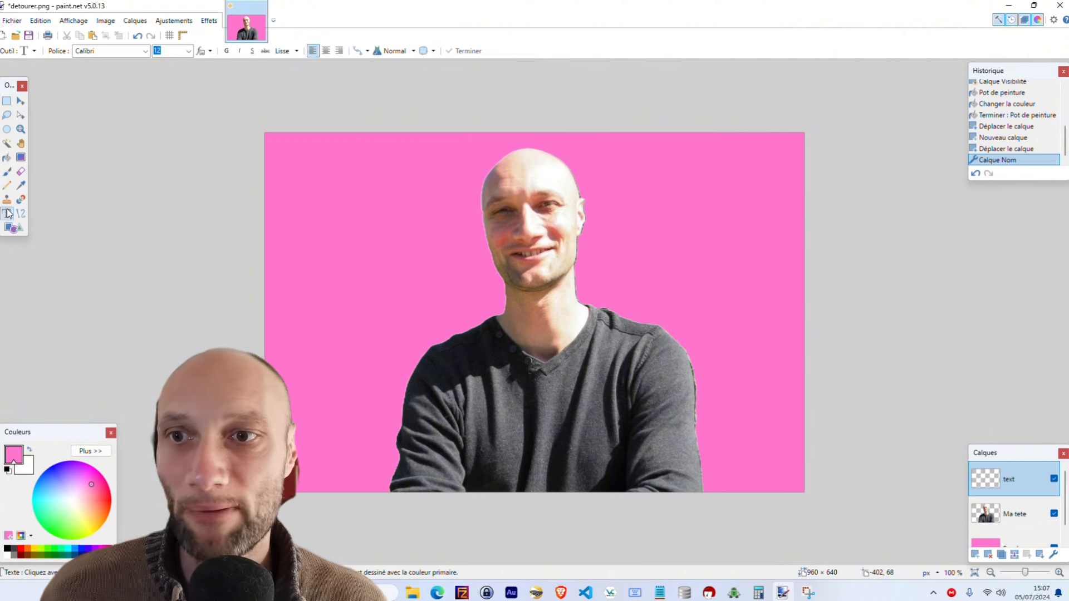
pyautogui.click(7, 172)
pyautogui.click(9, 215)
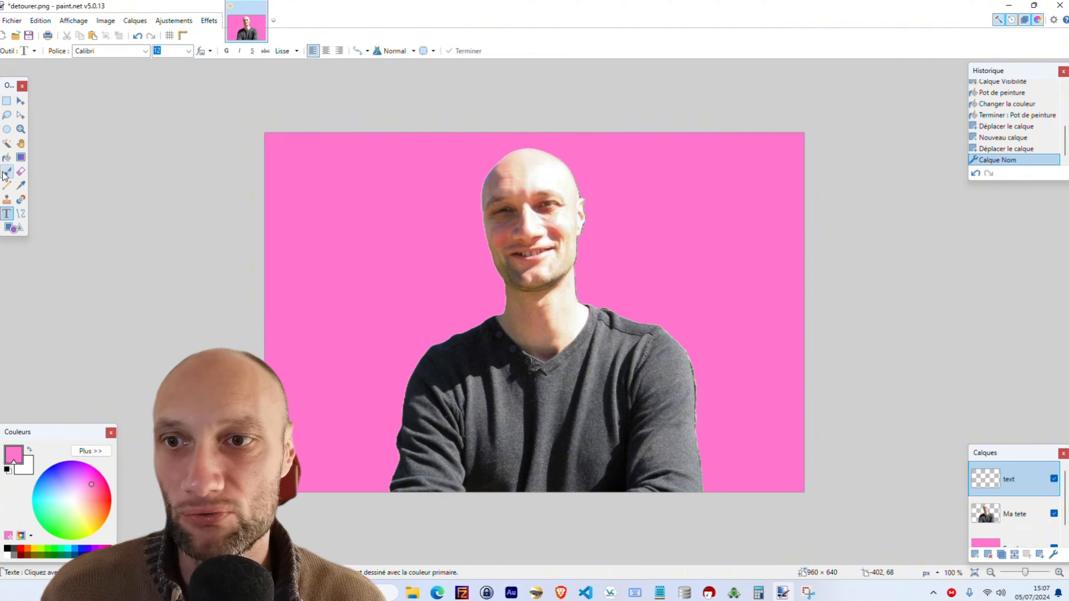
pyautogui.click(6, 172)
pyautogui.click(8, 214)
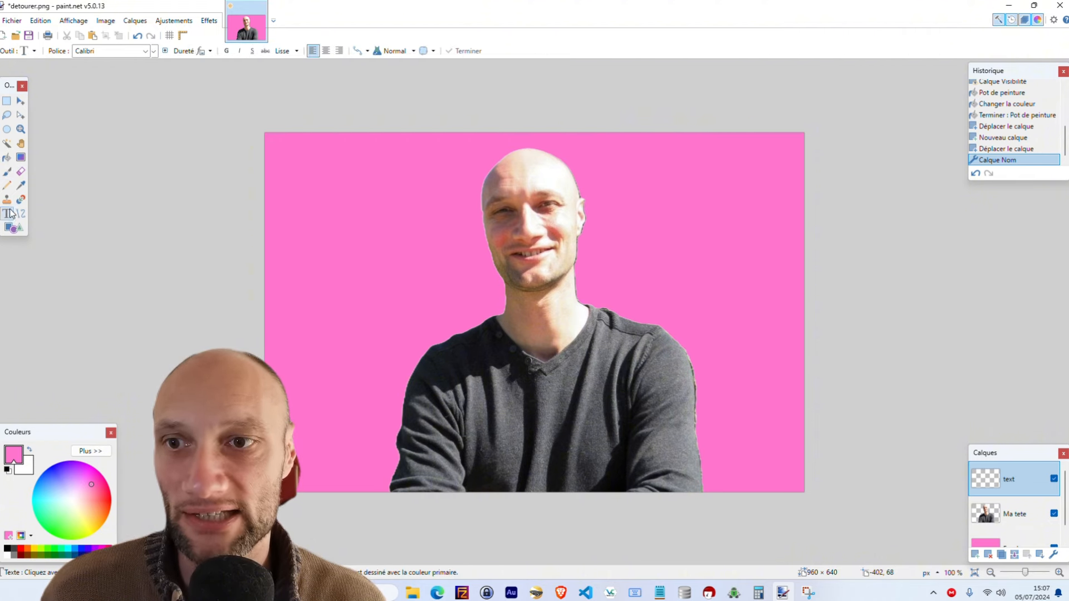
pyautogui.click(7, 171)
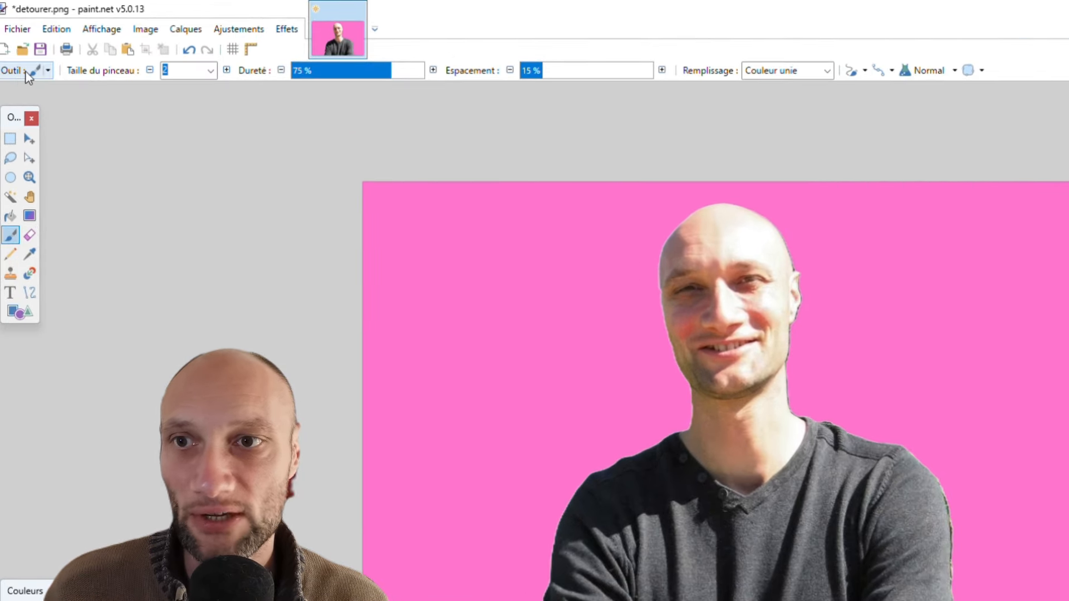
pyautogui.click(10, 274)
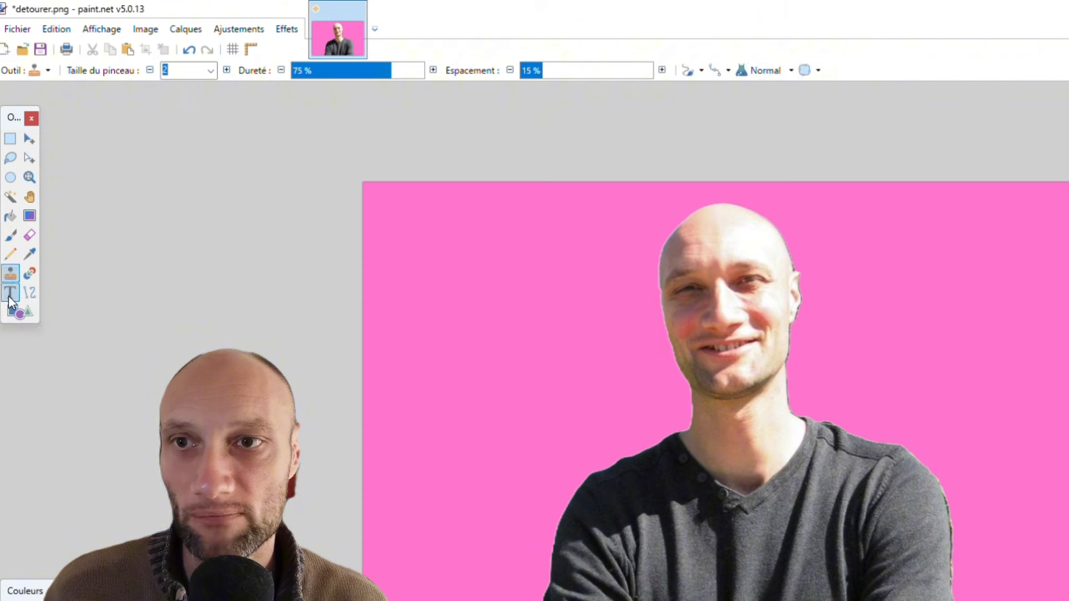
pyautogui.click(11, 295)
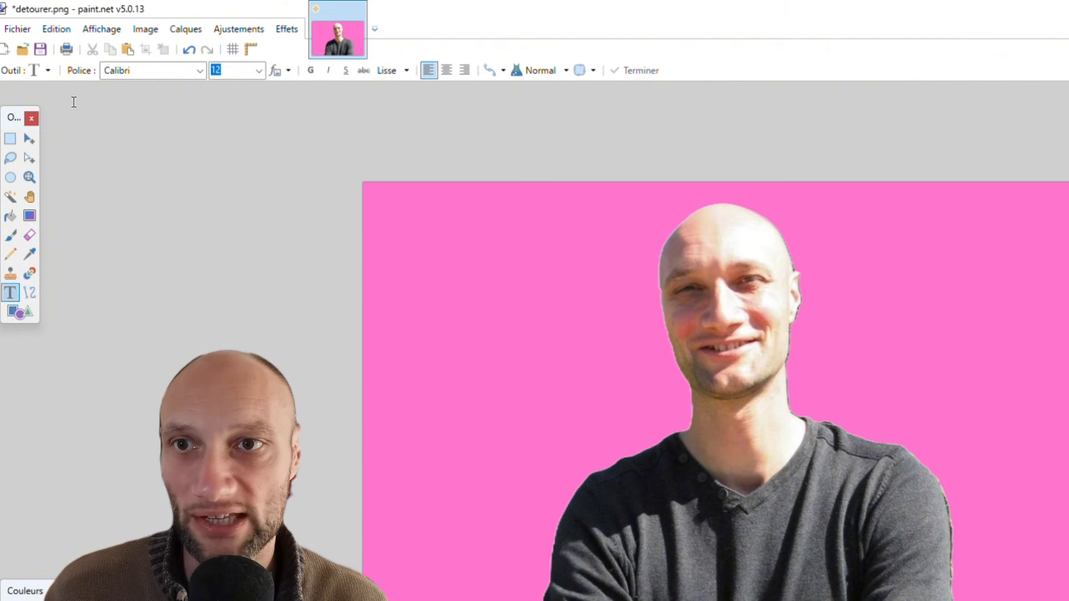
# Paint a thin light-green diagonal stroke beside the head with the Paintbrush at size 2, and hide and show the text layer.
pyautogui.click(11, 235)
pyautogui.click(210, 71)
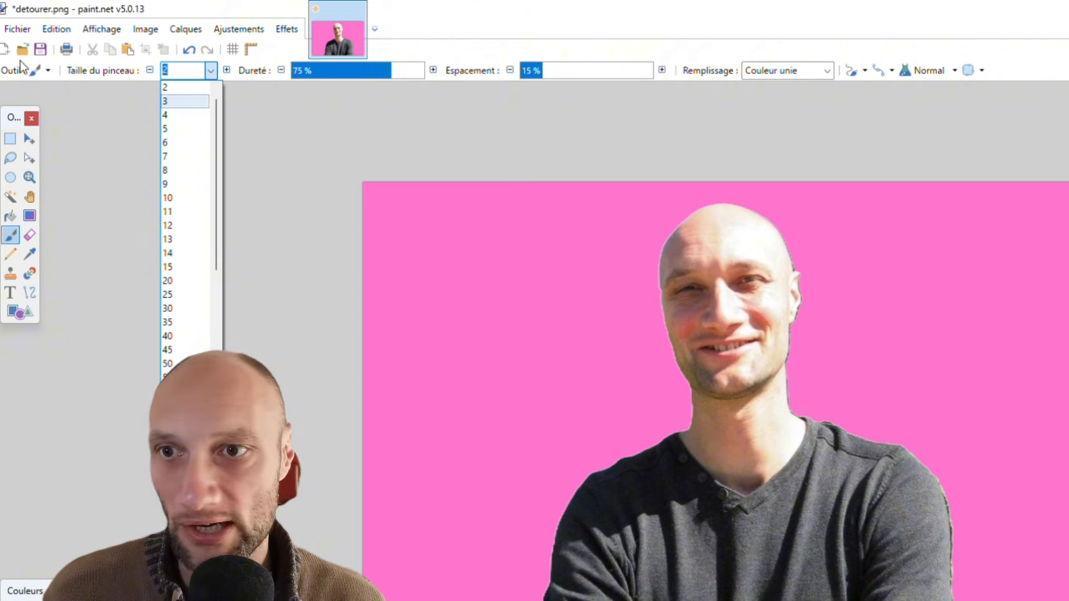
pyautogui.click(17, 237)
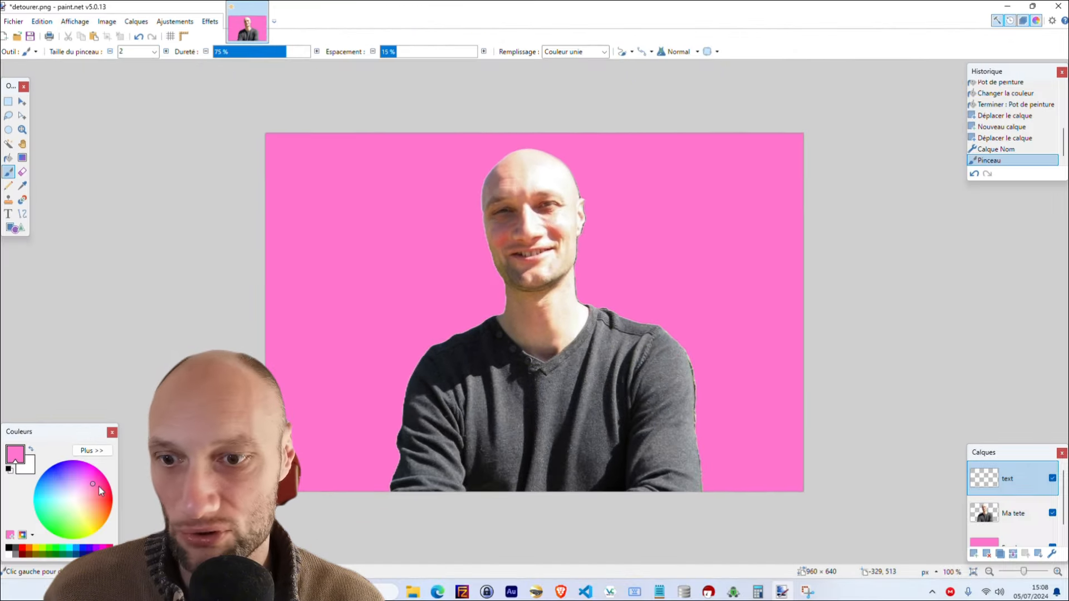
pyautogui.click(57, 504)
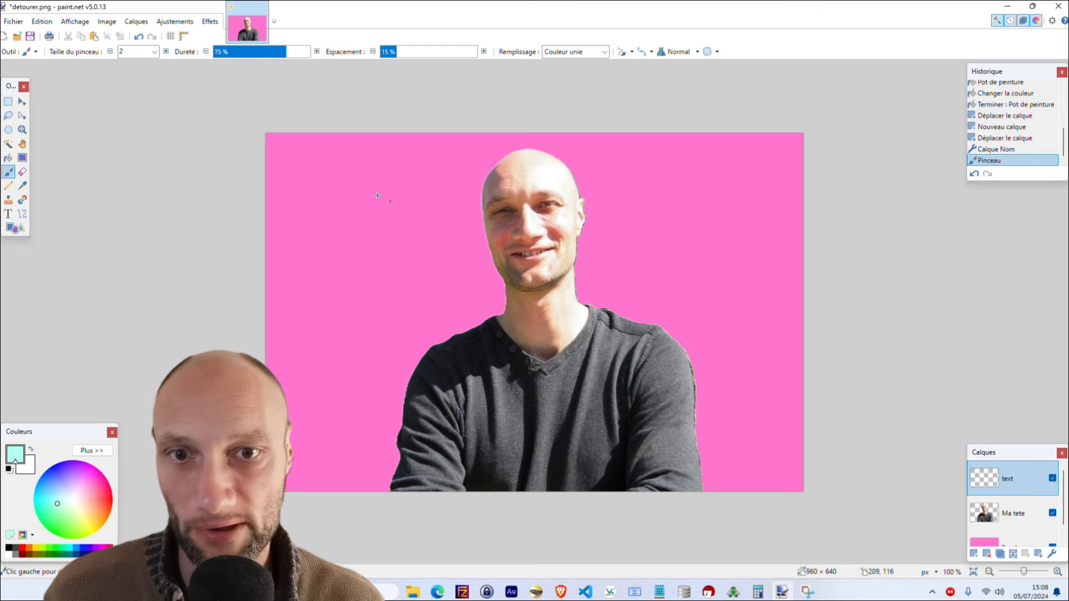
pyautogui.moveTo(341, 193); pyautogui.dragTo(394, 276)
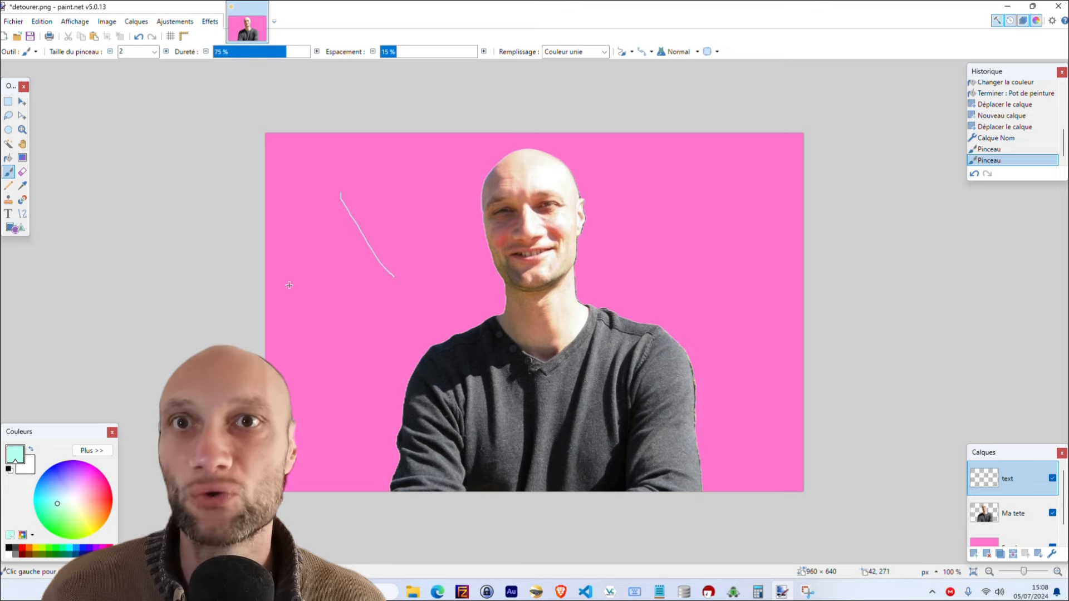
pyautogui.click(1053, 479)
pyautogui.click(1052, 478)
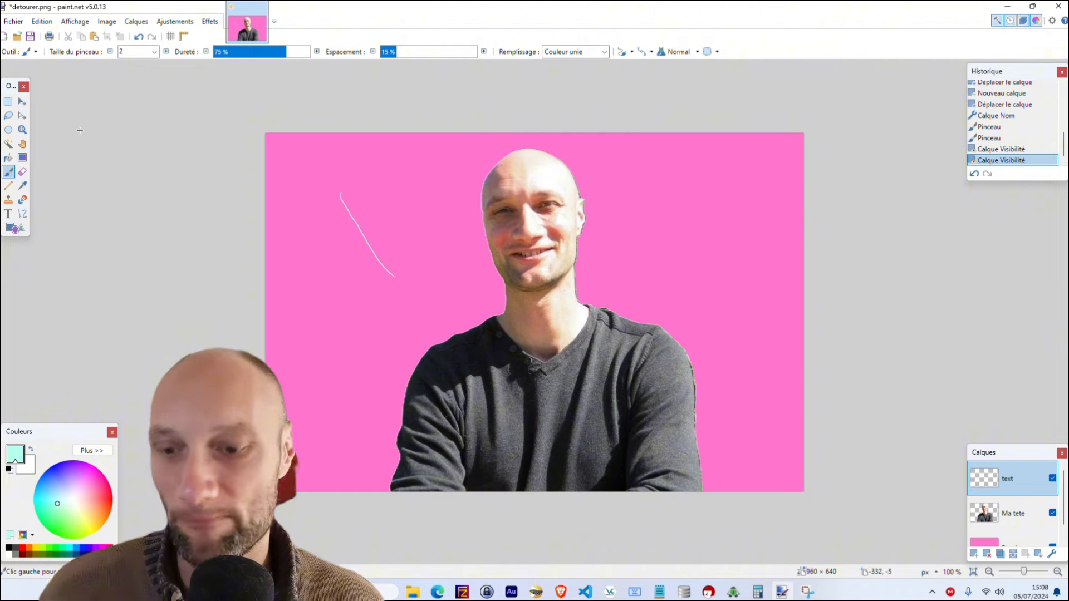
# Undo both visibility changes of the text layer and the last brush stroke.
pyautogui.hotkey('ctrl', 'z')
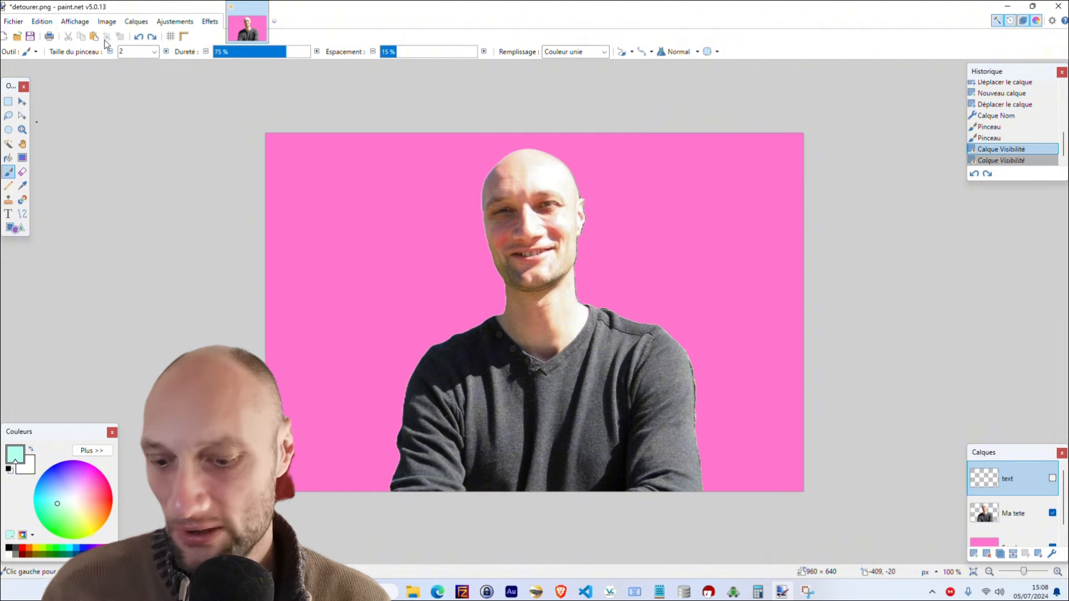
pyautogui.hotkey('ctrl', 'z')
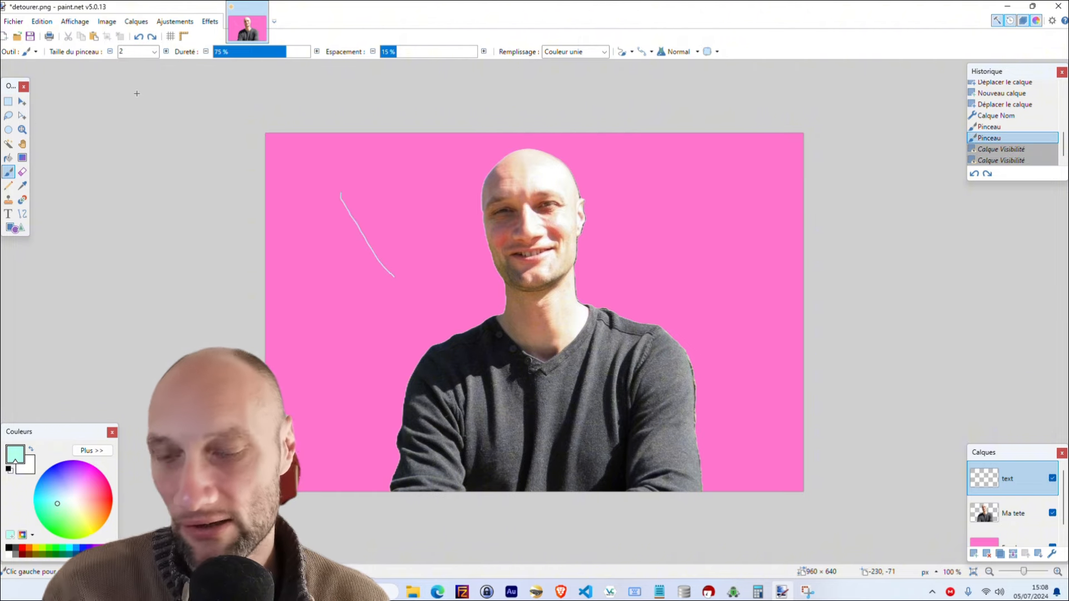
pyautogui.hotkey('ctrl', 'z')
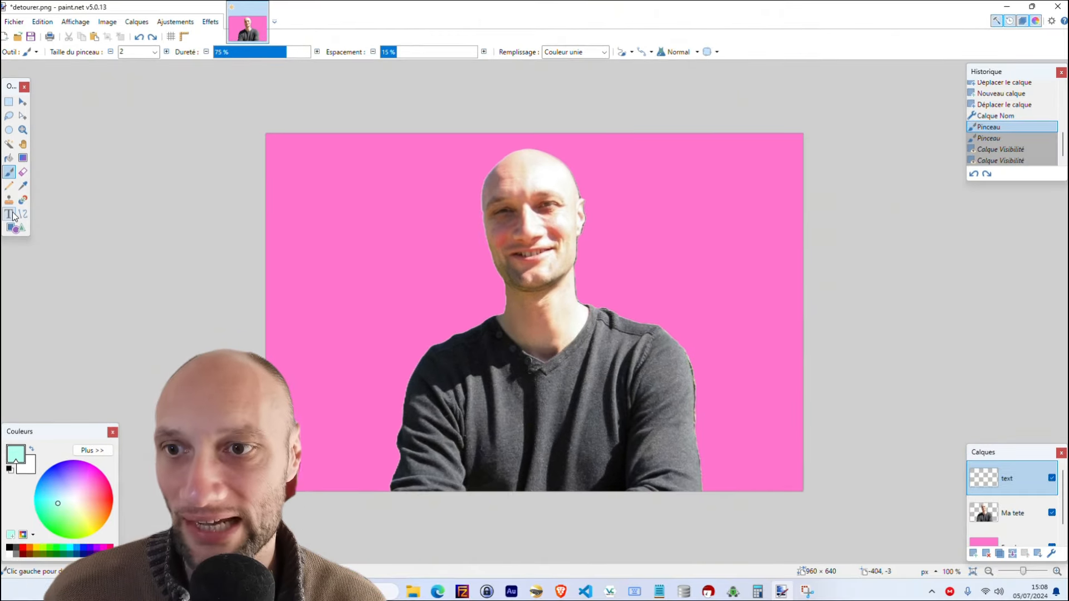
# Set up the Text tool with a light cyan colour, the MV Boli font and size 36.
pyautogui.click(11, 215)
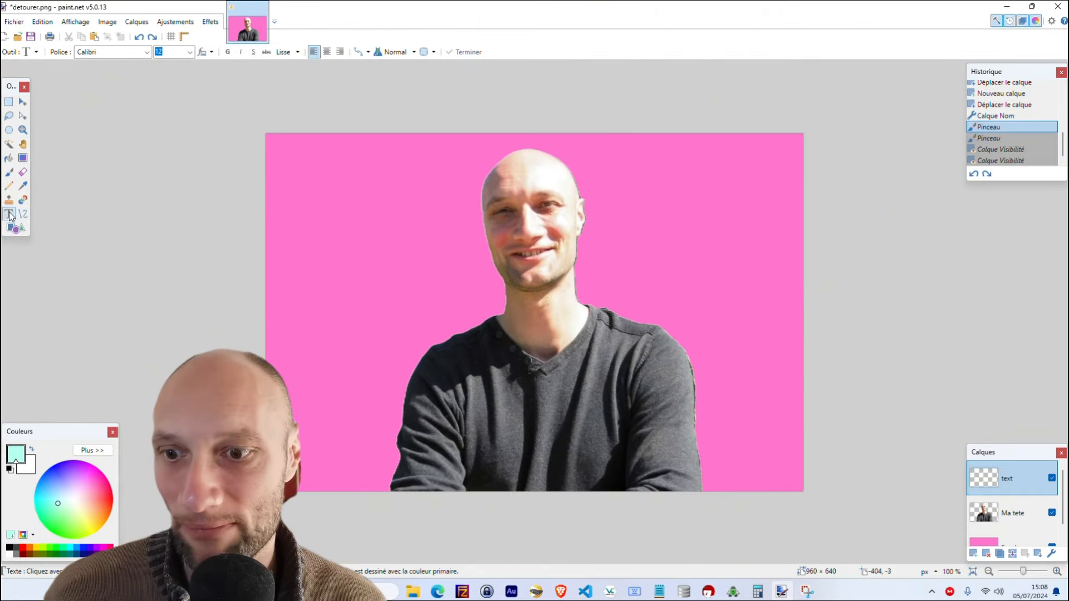
pyautogui.click(53, 501)
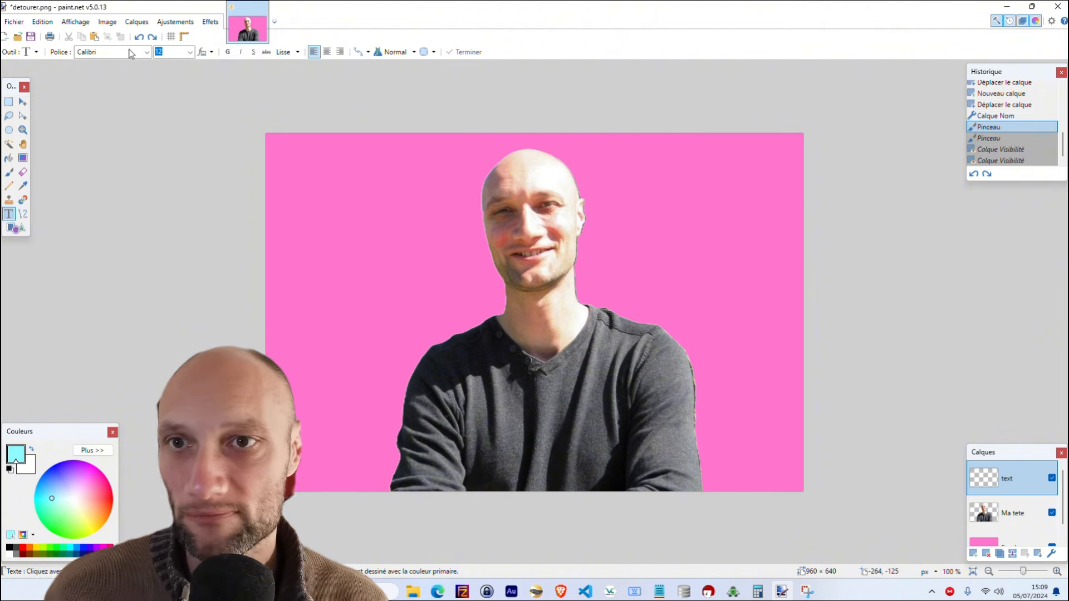
pyautogui.click(147, 52)
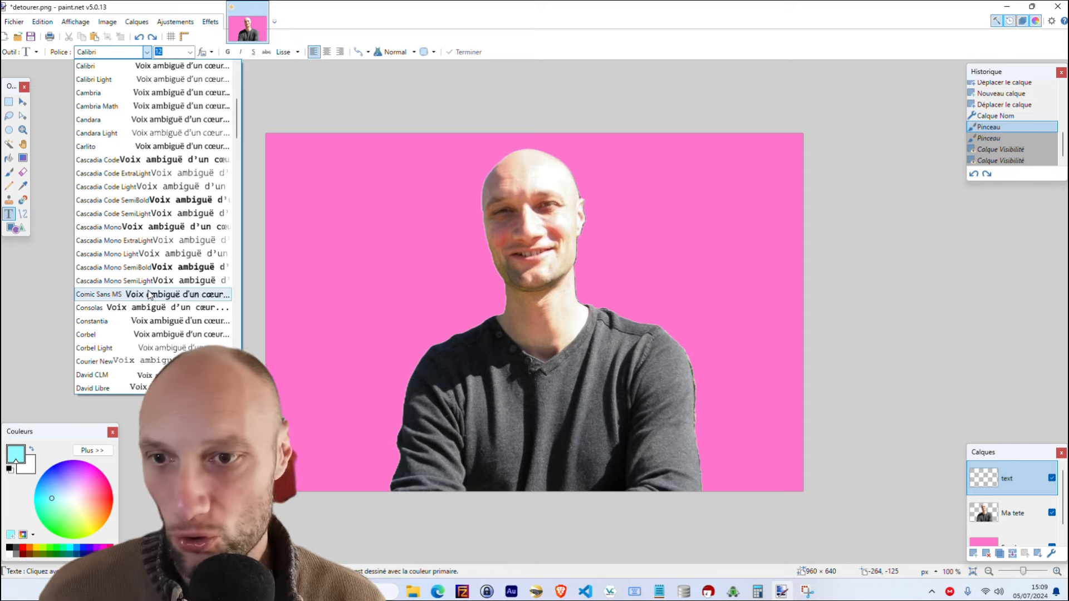
pyautogui.scroll(-12, 149, 295)
pyautogui.scroll(-5, 149, 296)
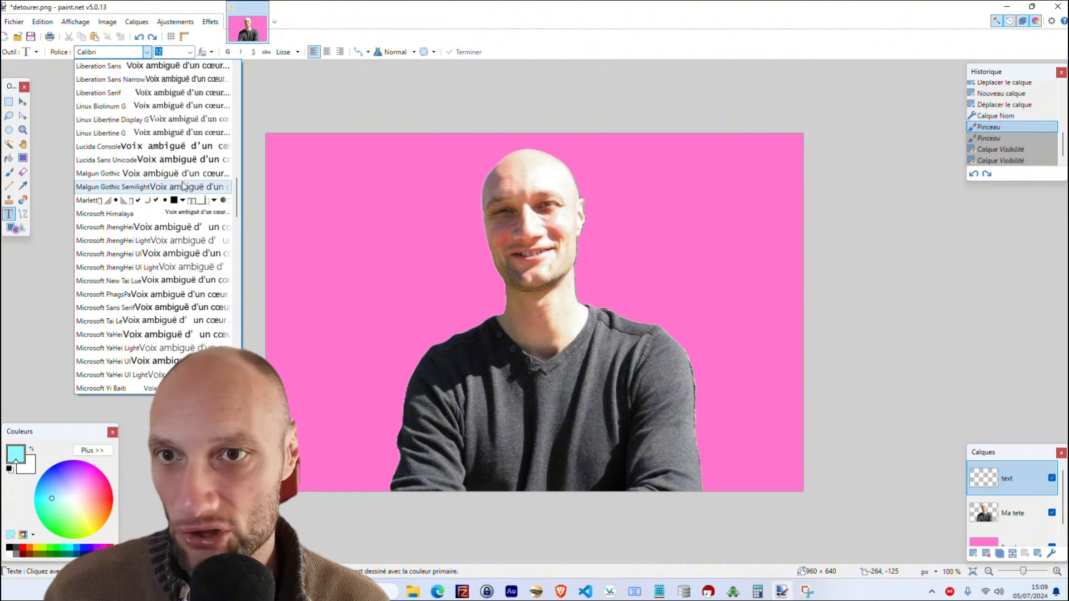
pyautogui.scroll(-5, 185, 195)
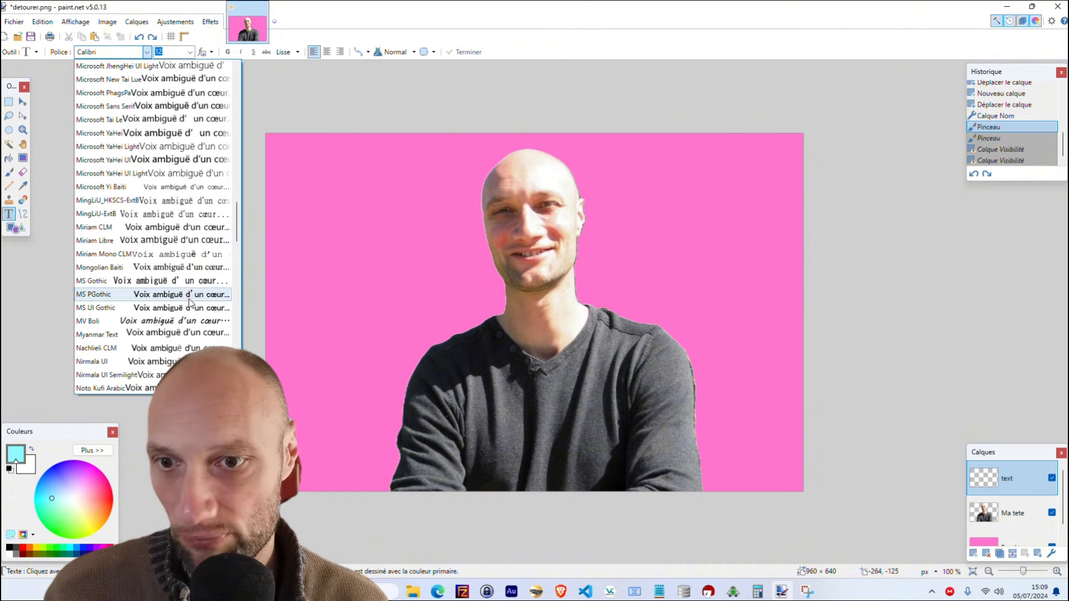
pyautogui.click(109, 321)
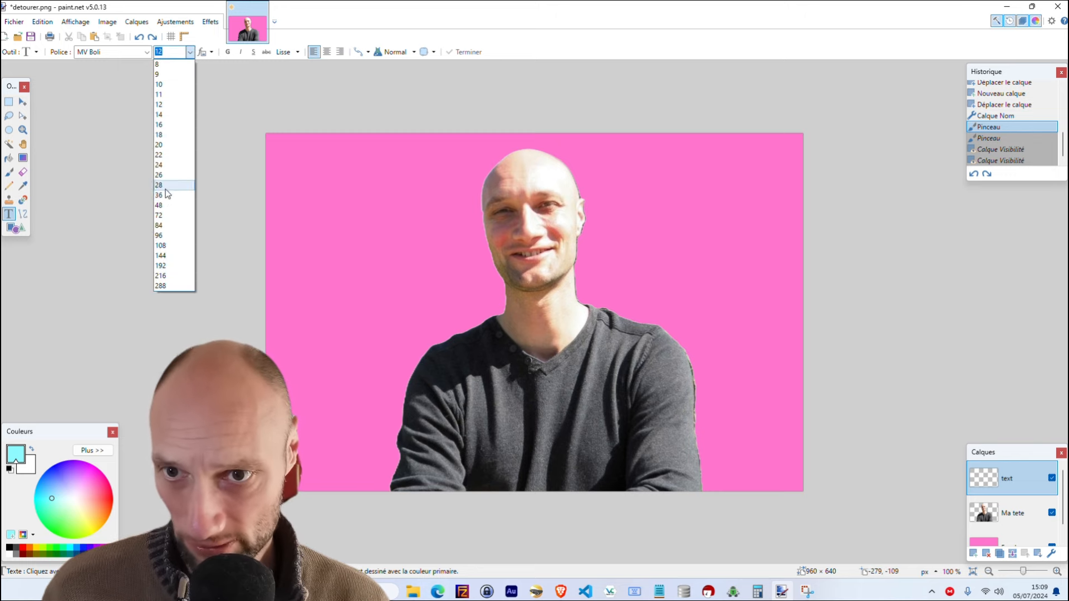
pyautogui.click(166, 194)
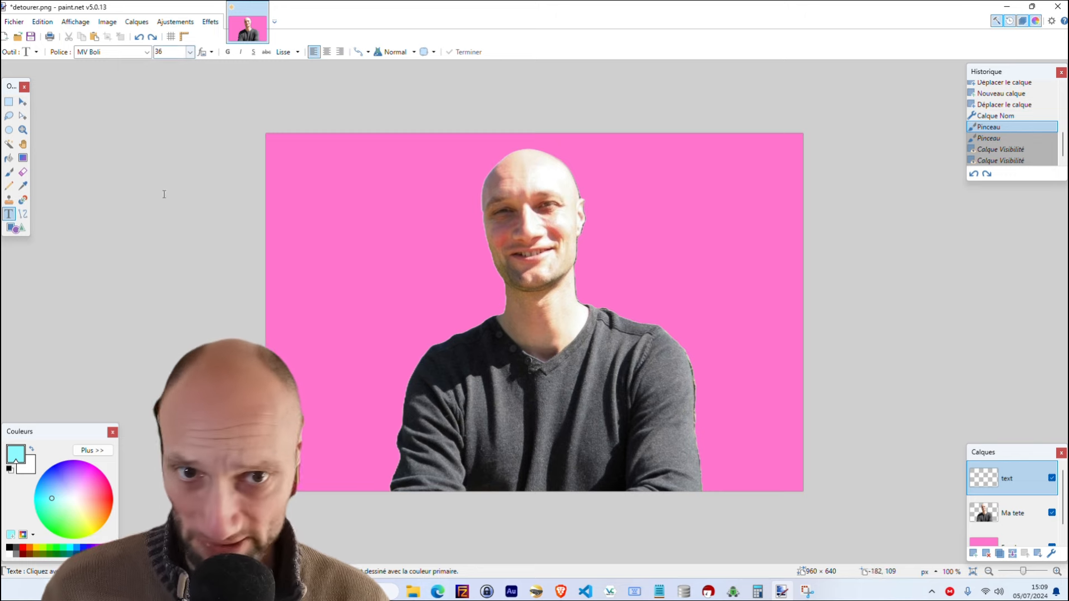
# Write "Simple&Gratuit" on the text layer and position it across the upper part of the face.
pyautogui.click(383, 177)
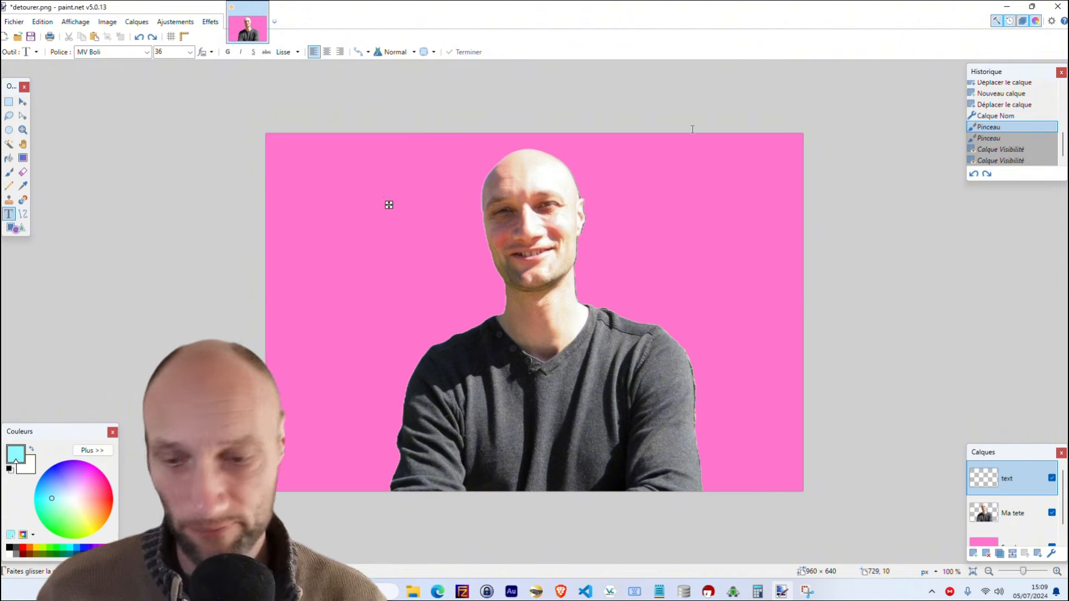
pyautogui.write('Simpl')
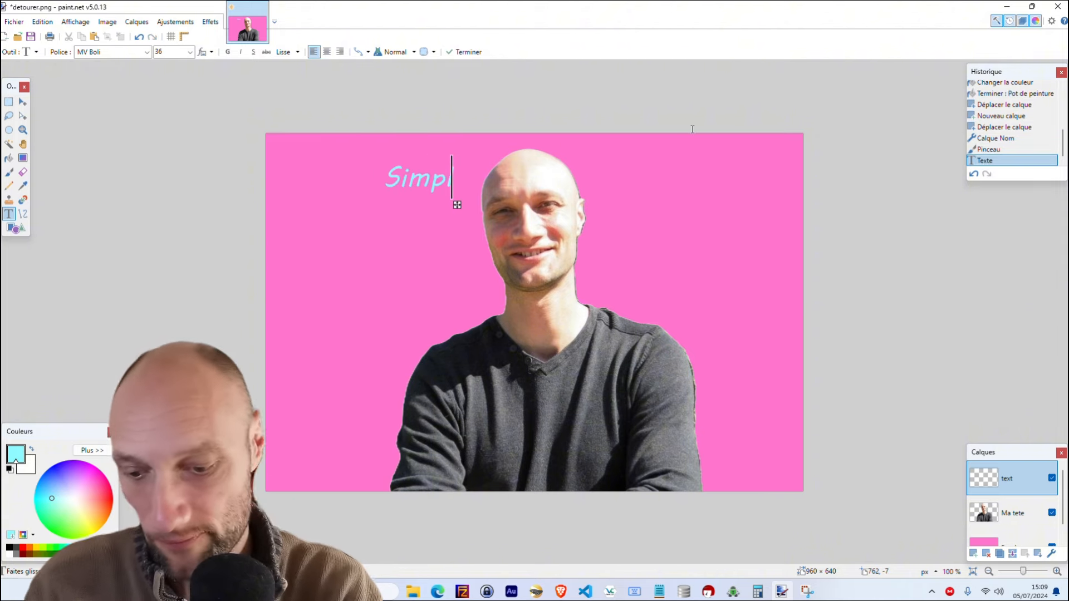
pyautogui.write('e&Gratuit')
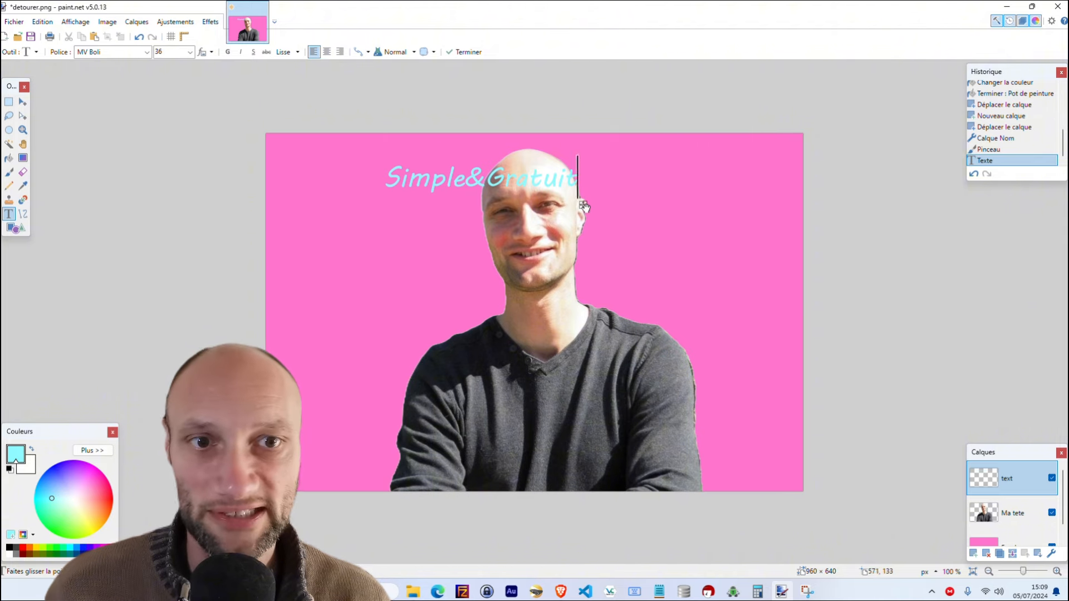
pyautogui.moveTo(582, 206); pyautogui.dragTo(685, 265)
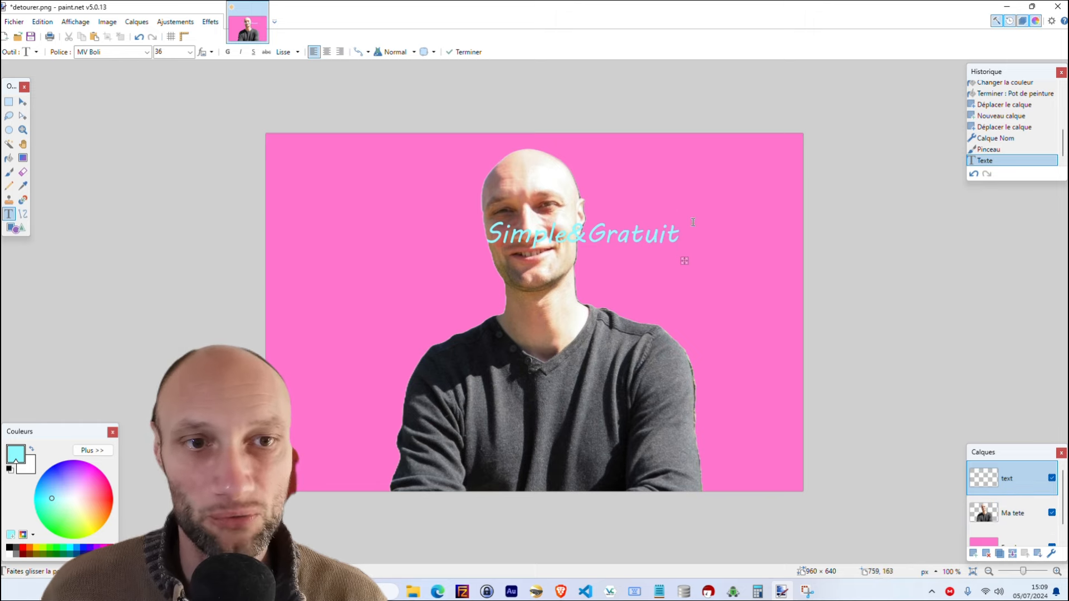
pyautogui.moveTo(685, 262); pyautogui.dragTo(640, 236)
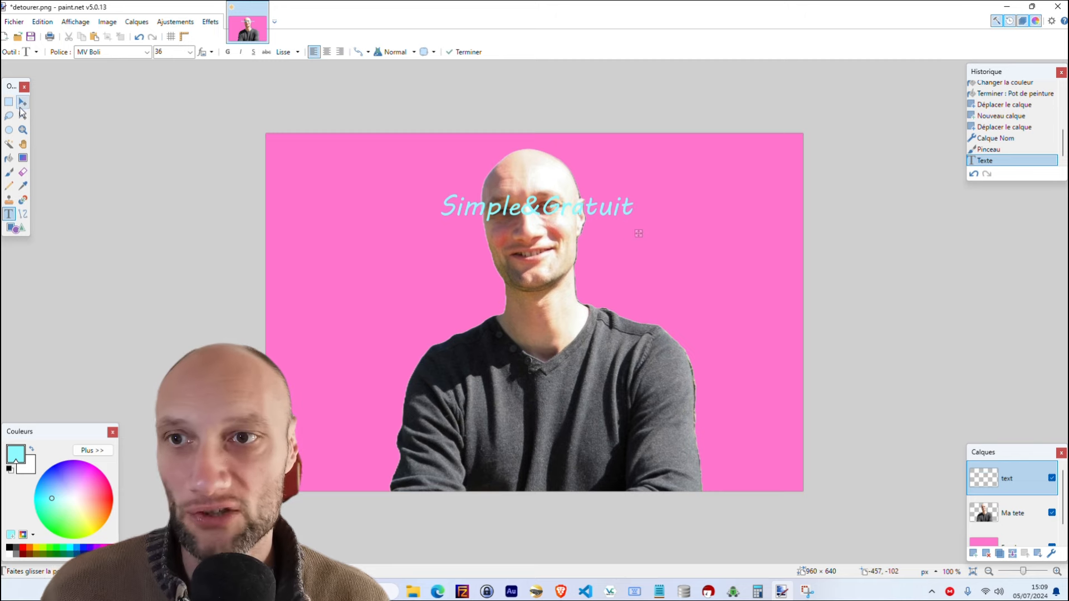
# Move the Ma tete portrait toward the left of the image and the Simple&Gratuit text to the upper right, clear of the head.
pyautogui.click(21, 105)
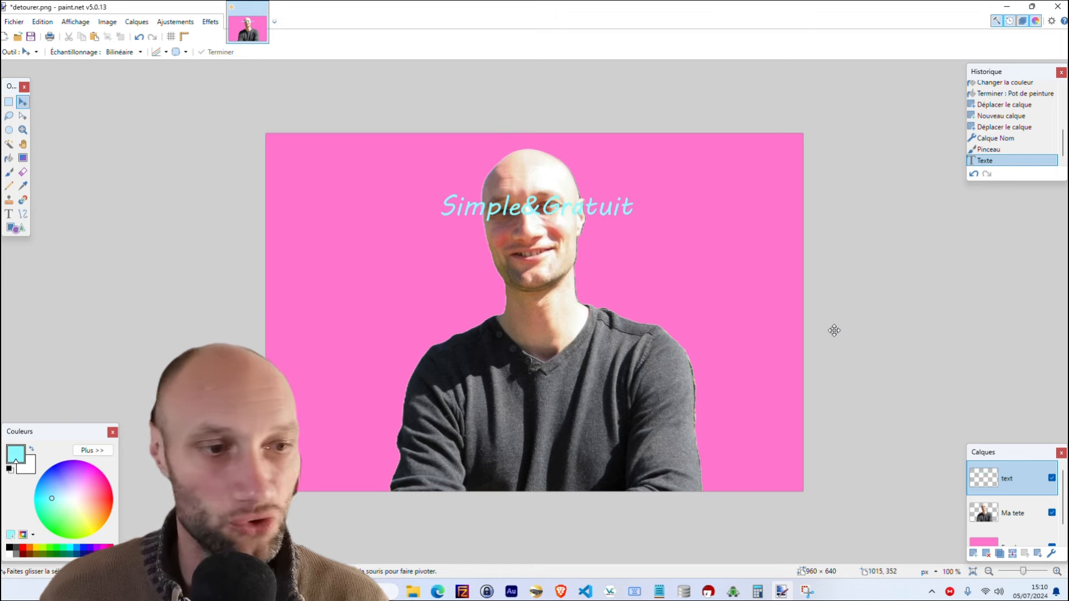
pyautogui.click(1006, 510)
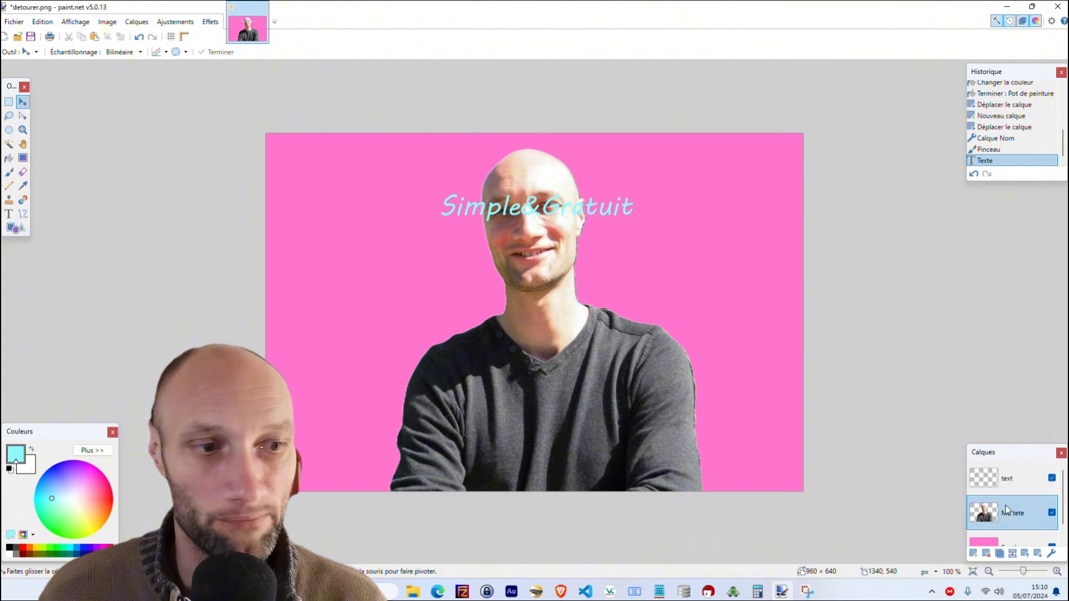
pyautogui.moveTo(532, 362); pyautogui.dragTo(406, 367)
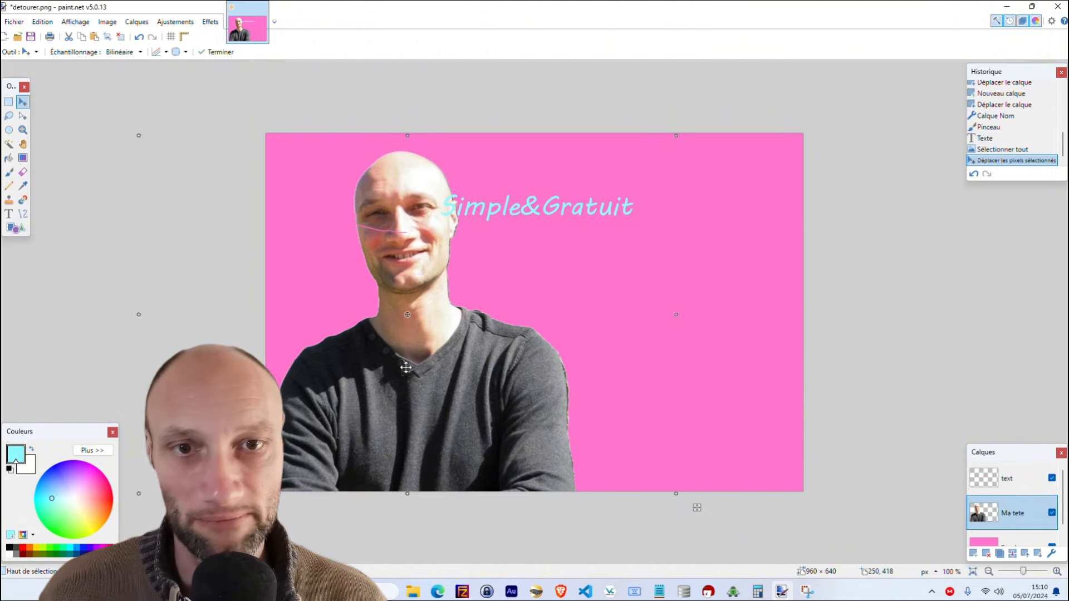
pyautogui.click(1005, 481)
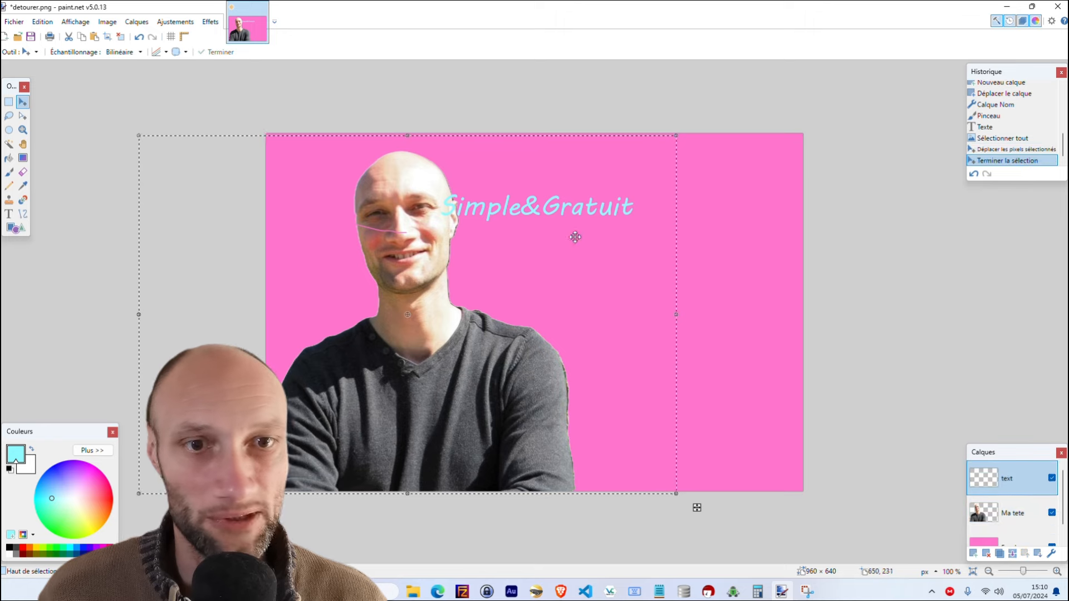
pyautogui.moveTo(529, 209); pyautogui.dragTo(661, 177)
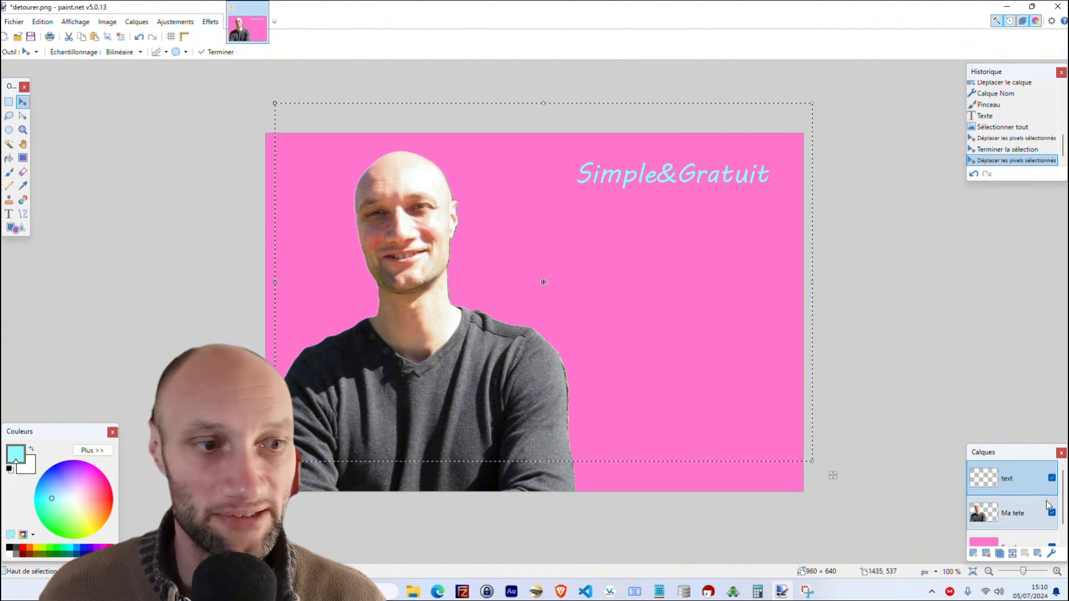
# Hide the text layer and add a new layer above it.
pyautogui.click(1051, 479)
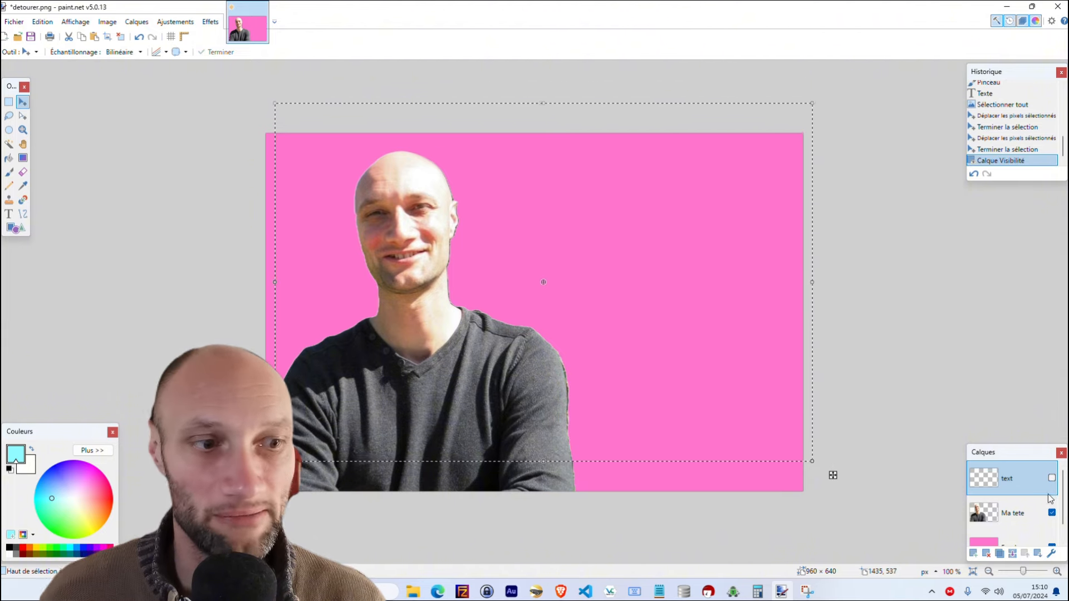
pyautogui.click(978, 555)
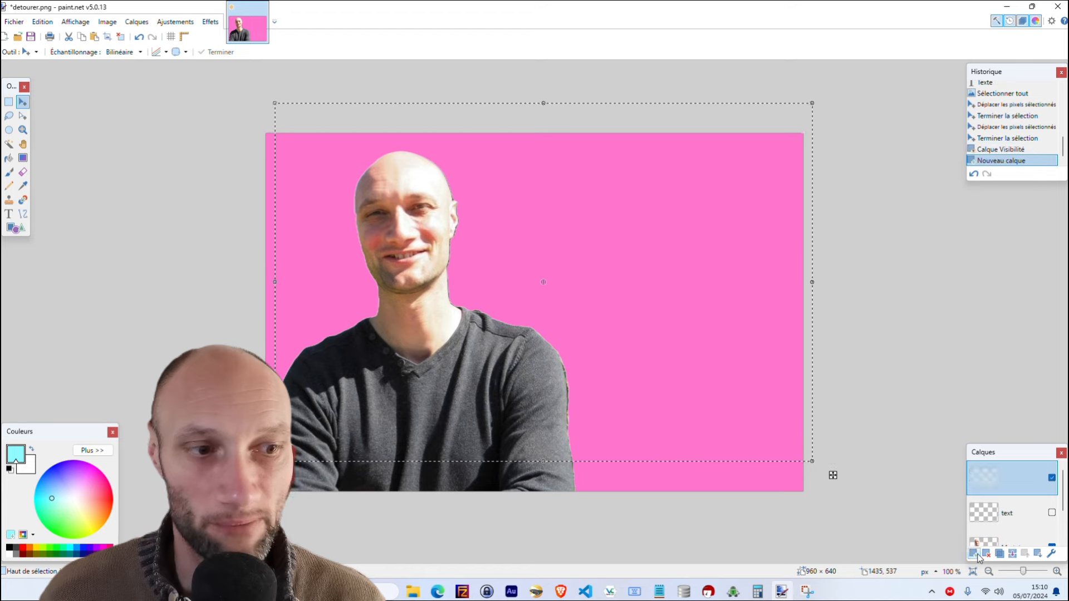
# Switch to the Text tool with a violet-blue colour and set the font size to 72.
pyautogui.click(8, 214)
pyautogui.moveTo(50, 503)
pyautogui.mouseDown()
pyautogui.moveTo(69, 476)
pyautogui.moveTo(58, 476)
pyautogui.mouseUp()
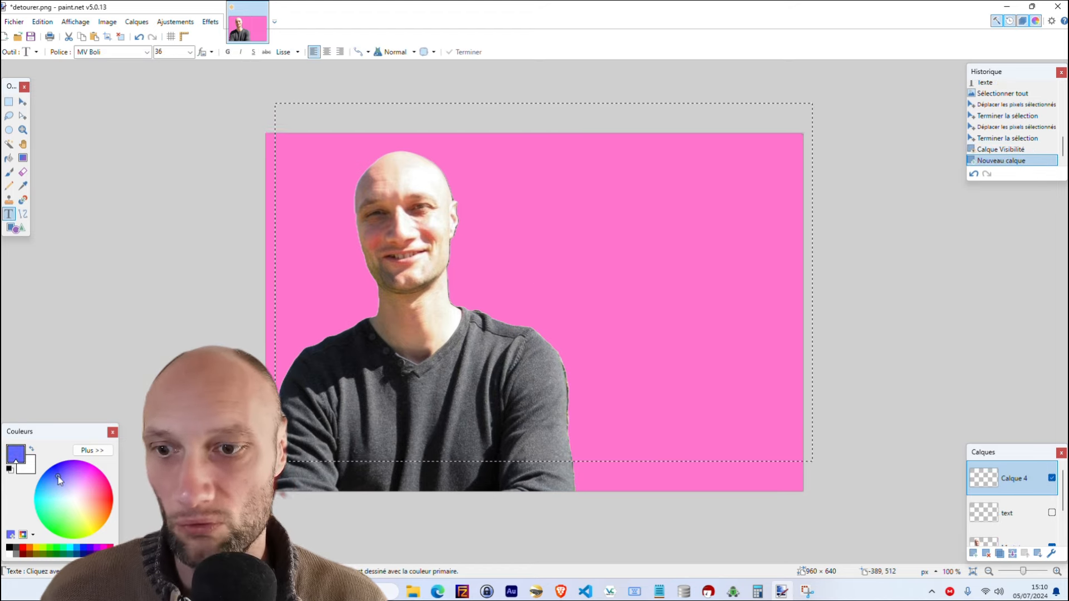
pyautogui.click(190, 52)
pyautogui.click(171, 216)
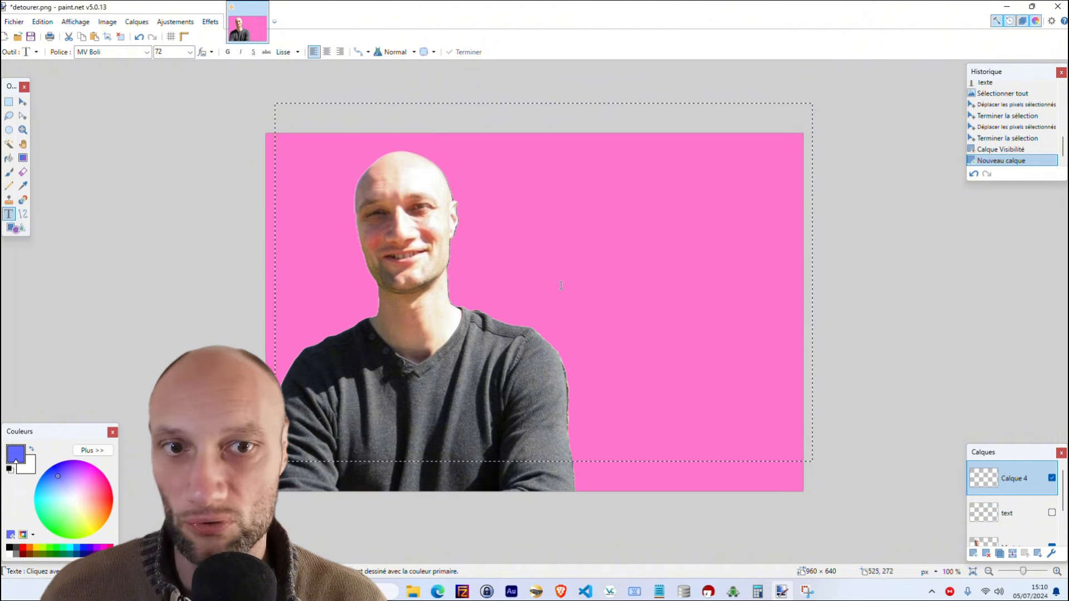
# Write "Simple", "&" and "Gratuit" on three lines on the new layer, and move the text right so it clears the portrait.
pyautogui.click(532, 220)
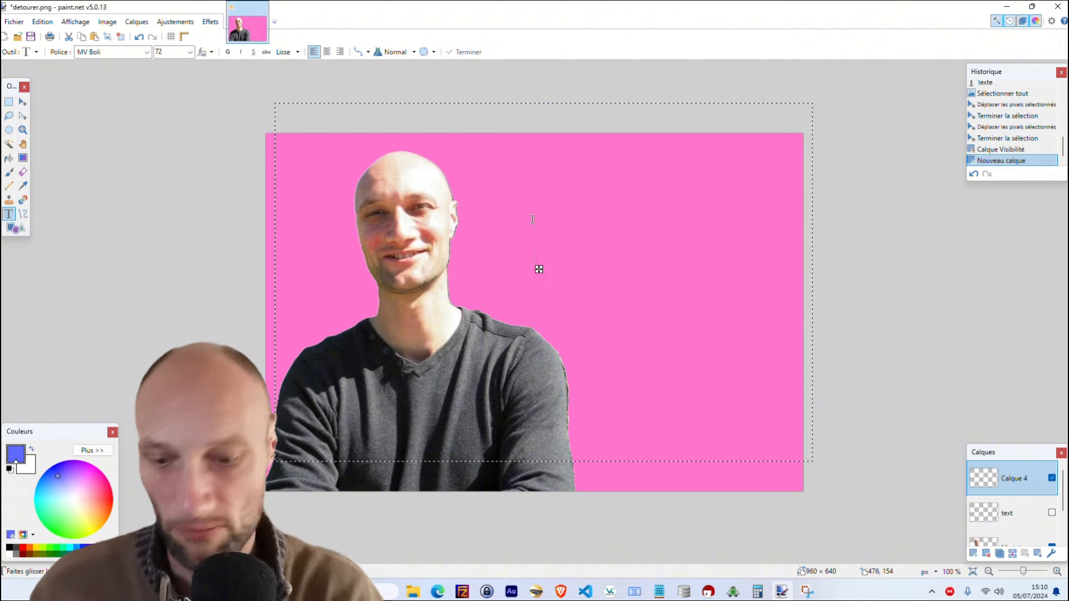
pyautogui.write('Simple')
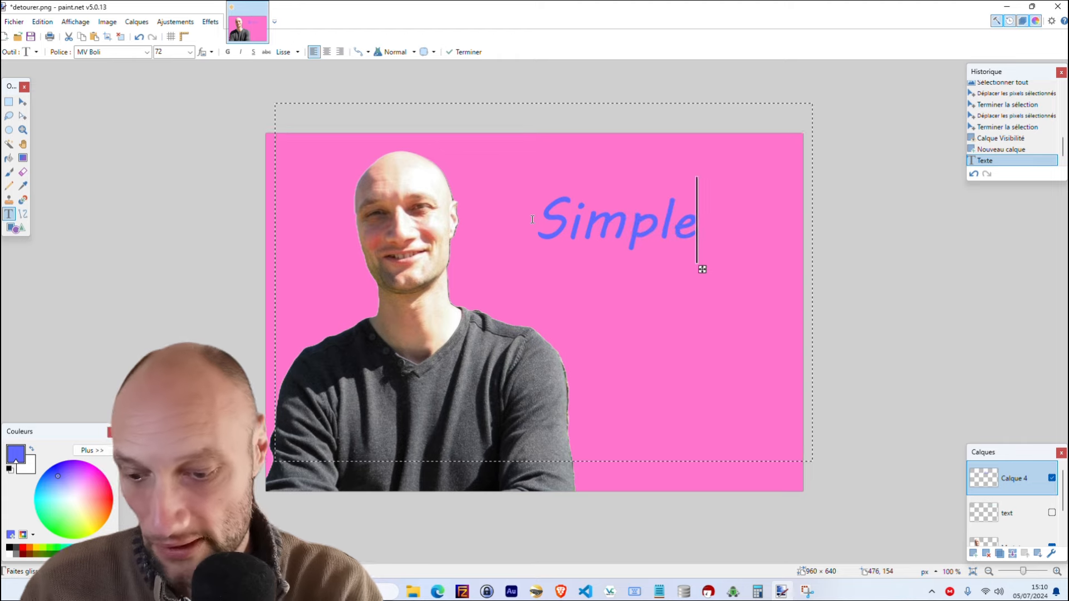
pyautogui.press('Return')
pyautogui.write('&')
pyautogui.press('Return')
pyautogui.write('Gratuit')
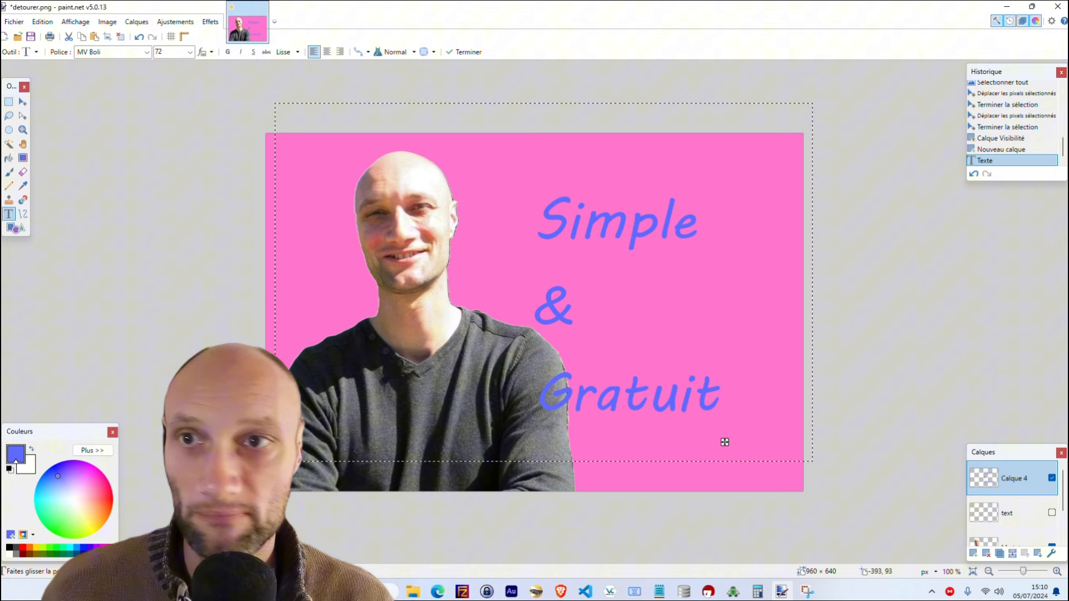
pyautogui.click(23, 101)
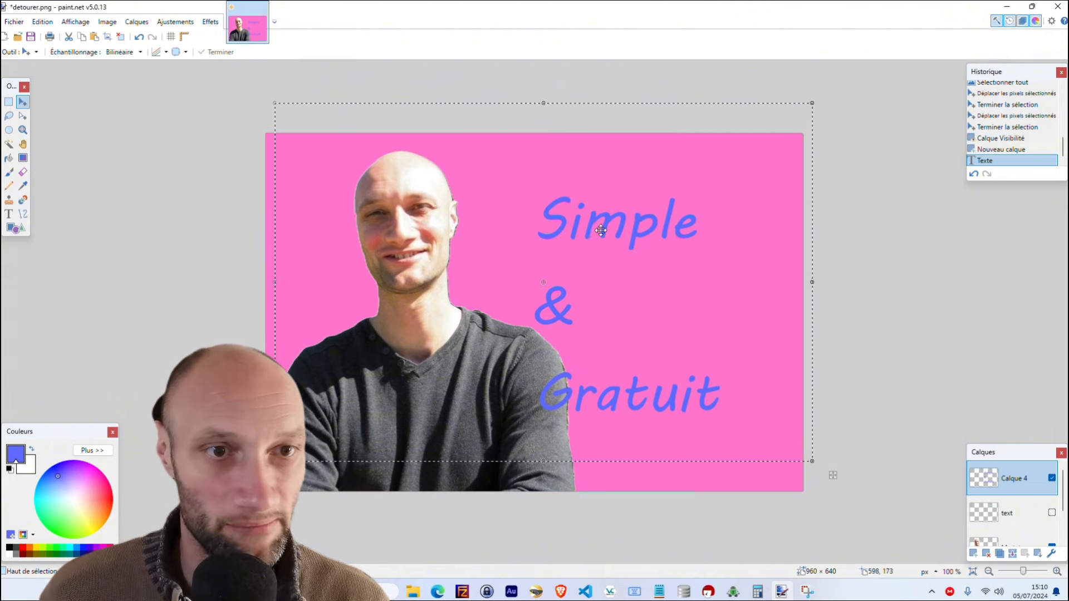
pyautogui.moveTo(600, 231); pyautogui.dragTo(676, 223)
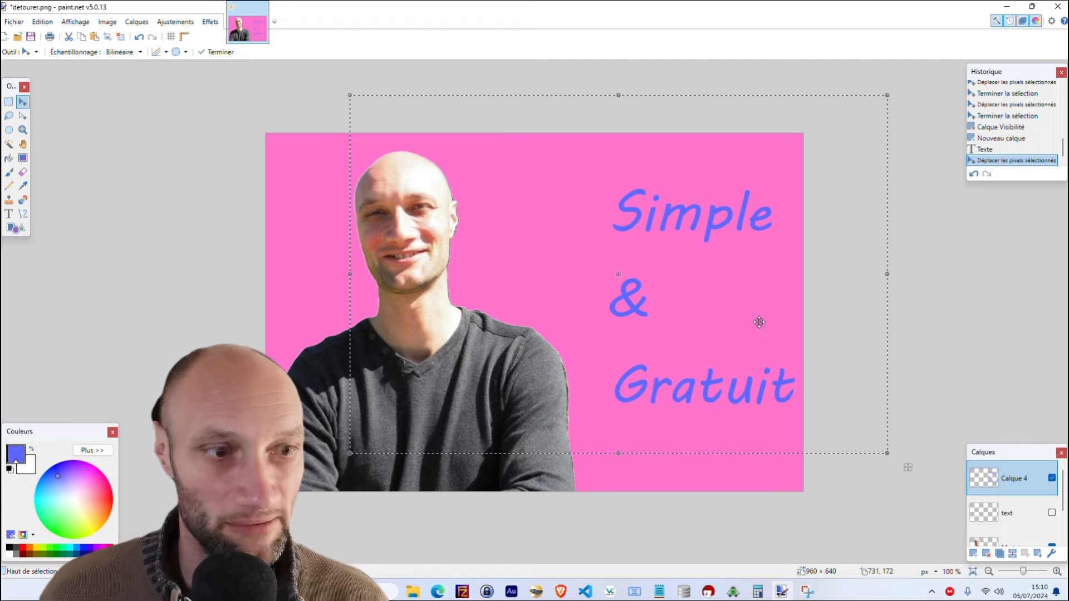